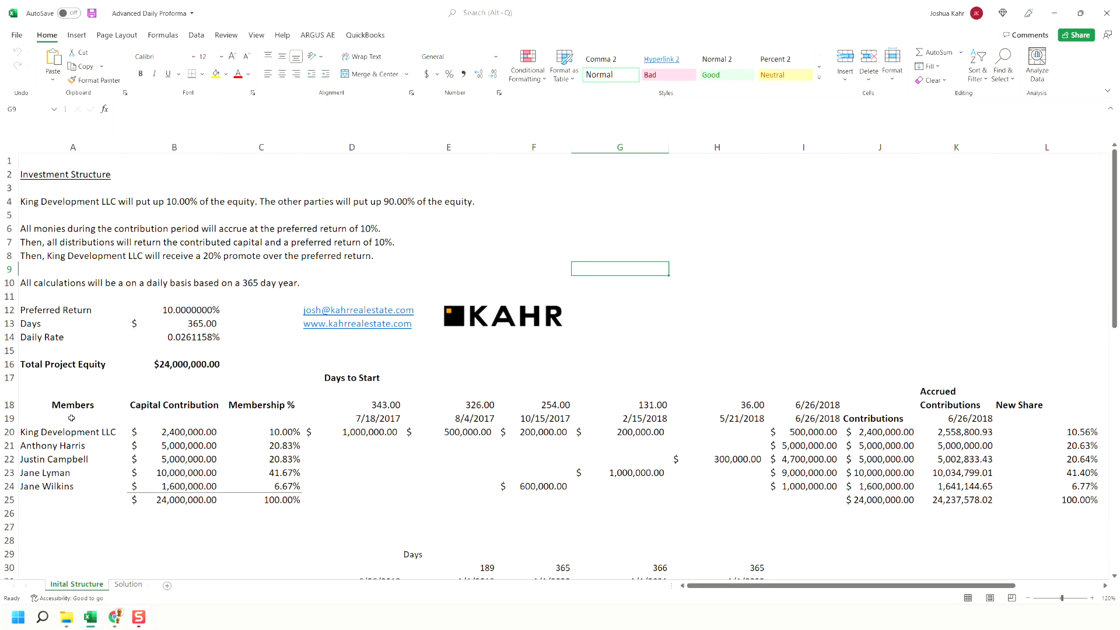
Step: Review the five members, their capital contributions and totals, and King Development's staged contributions
click(99, 433)
drag(99, 433, 95, 482)
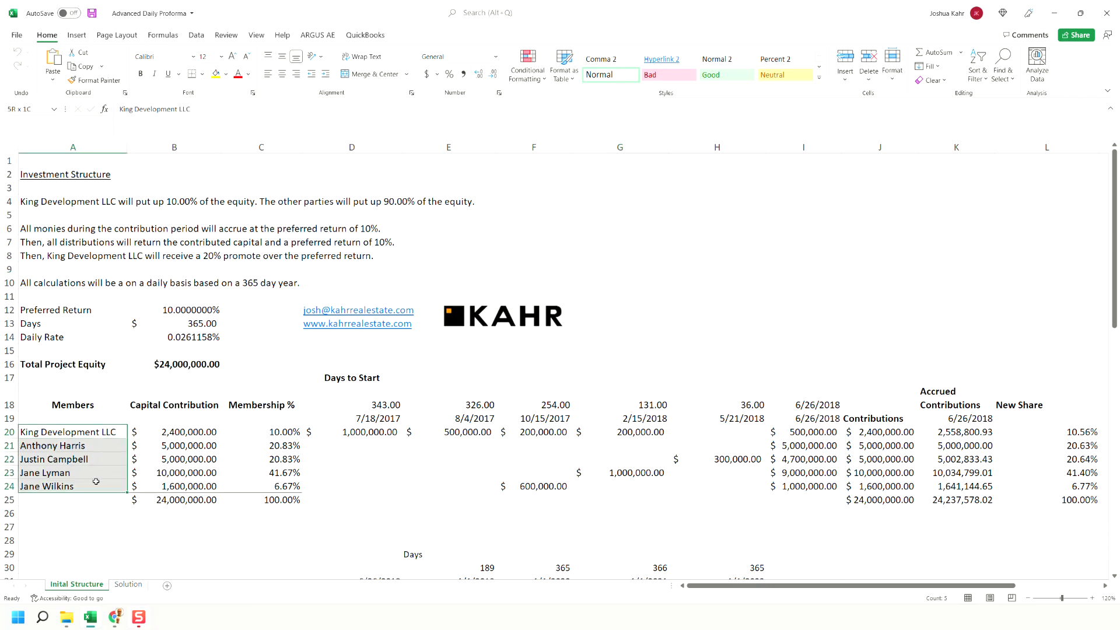
drag(187, 432, 192, 501)
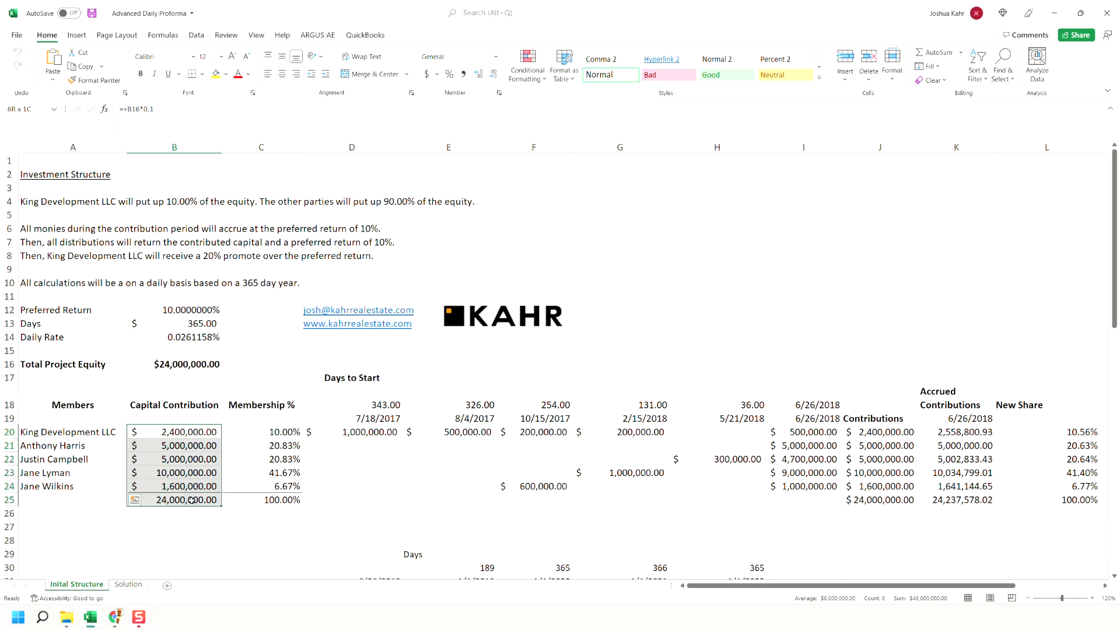
drag(888, 435, 893, 501)
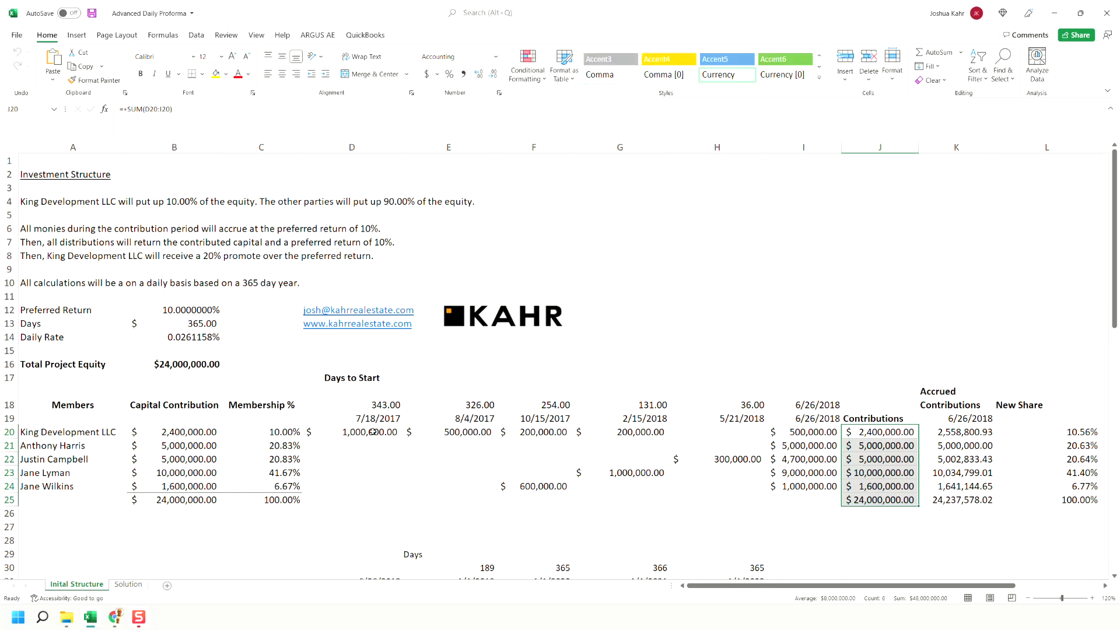
drag(375, 433, 632, 433)
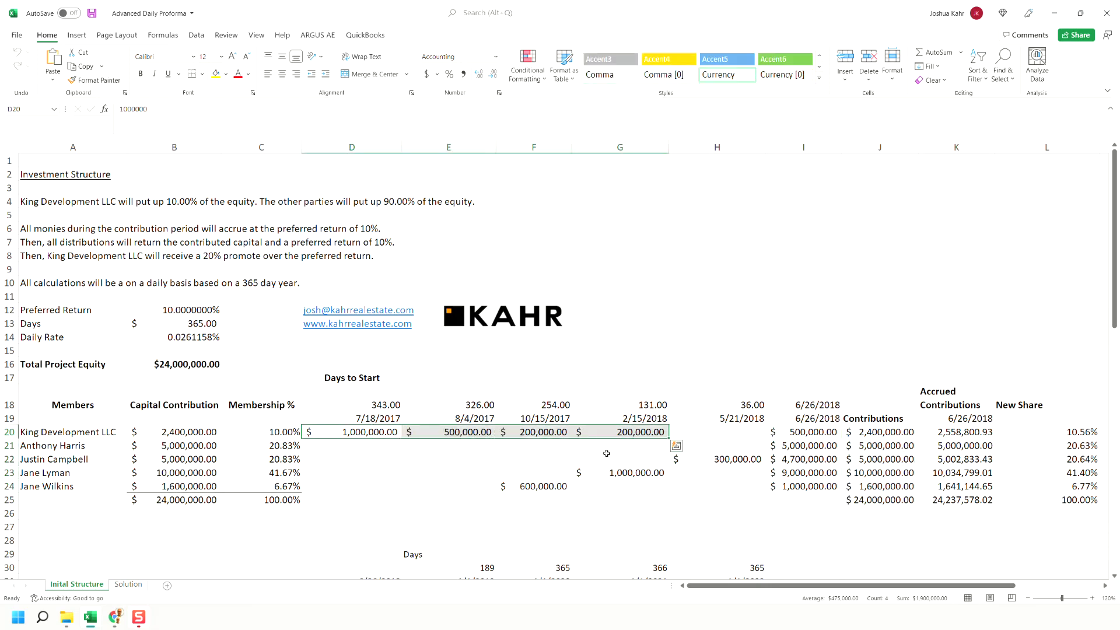
Step: Check the 600,000 and 300,000 contributions, the I22 remaining-contribution formula, and the dated contribution grid
click(539, 489)
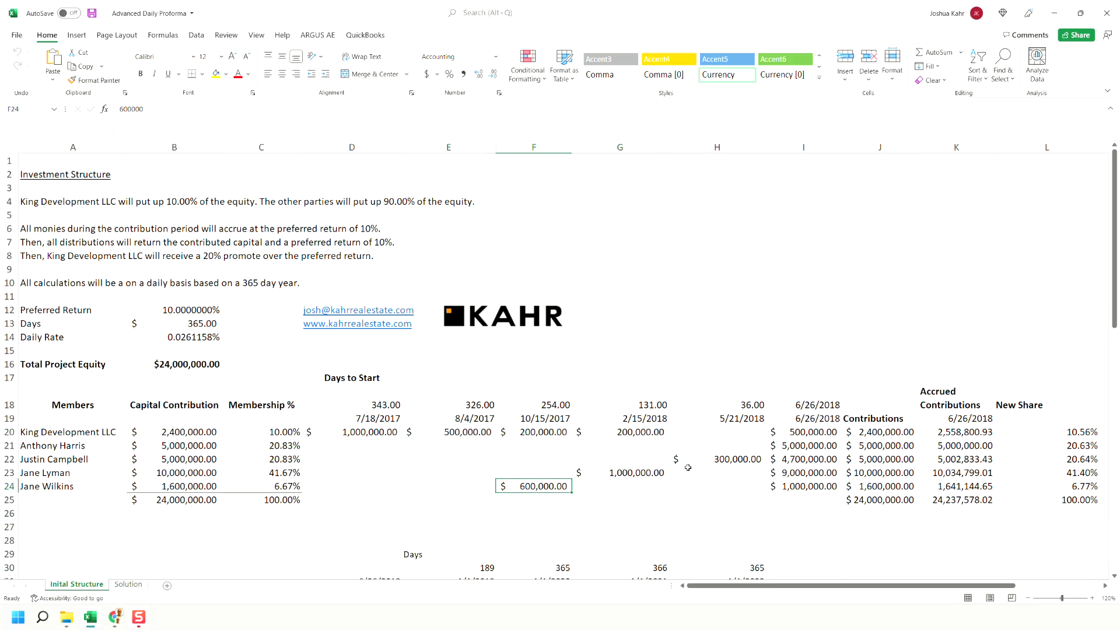
click(740, 461)
click(796, 461)
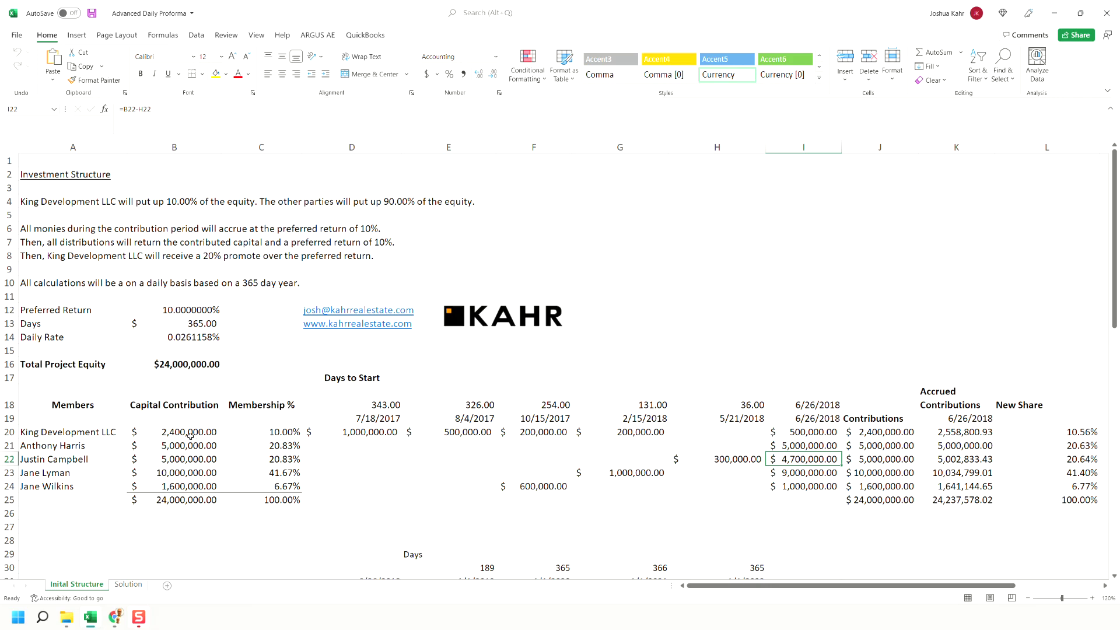
drag(70, 432, 105, 499)
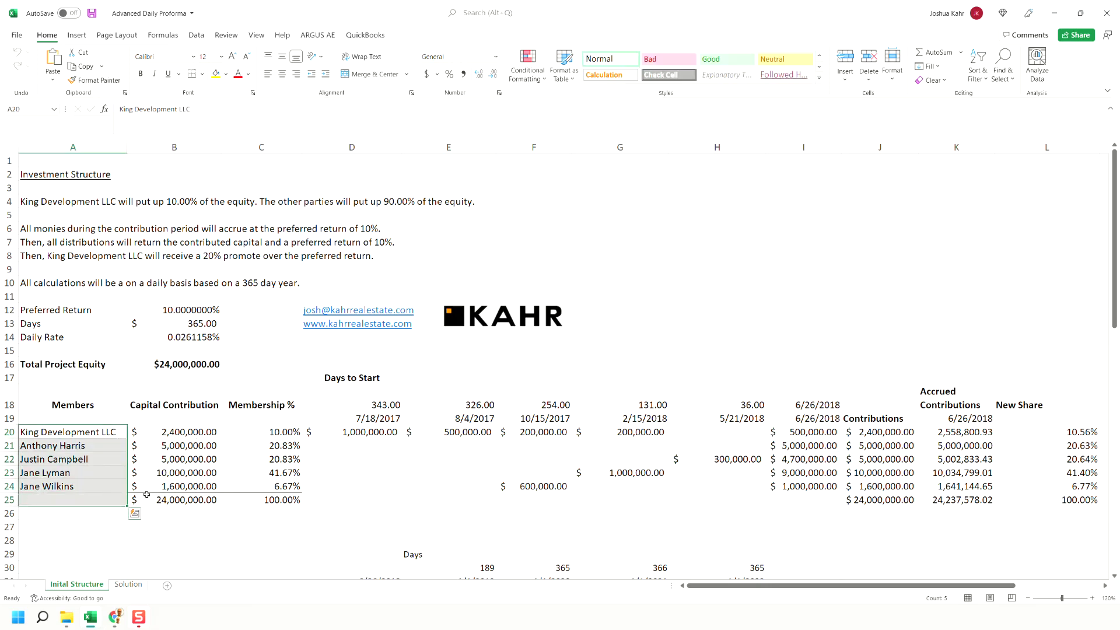
drag(388, 433, 781, 419)
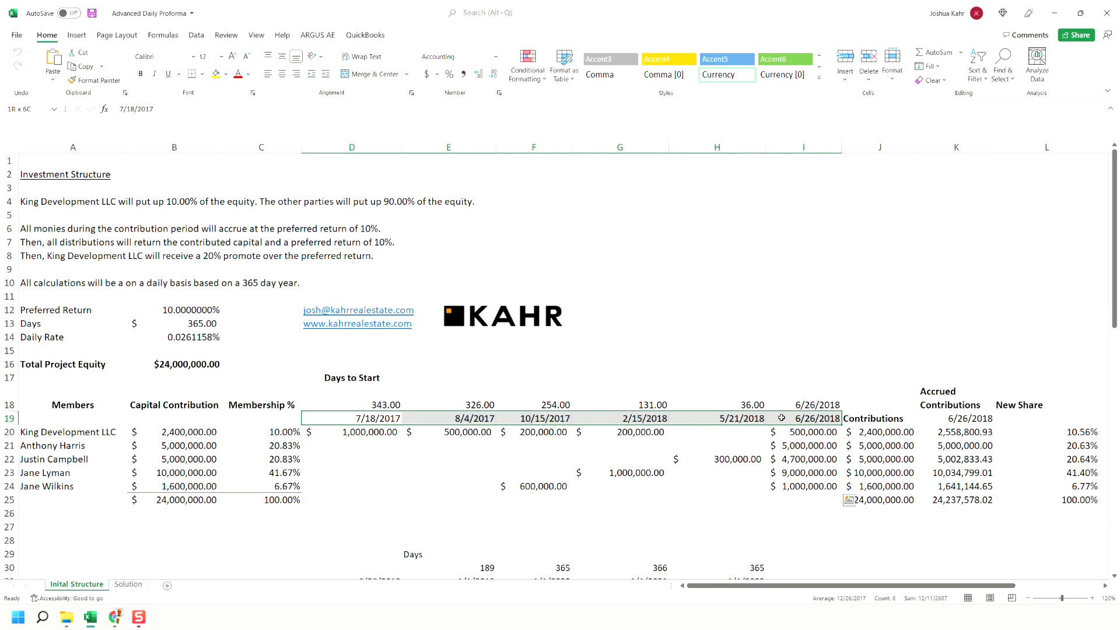
drag(781, 419, 781, 419)
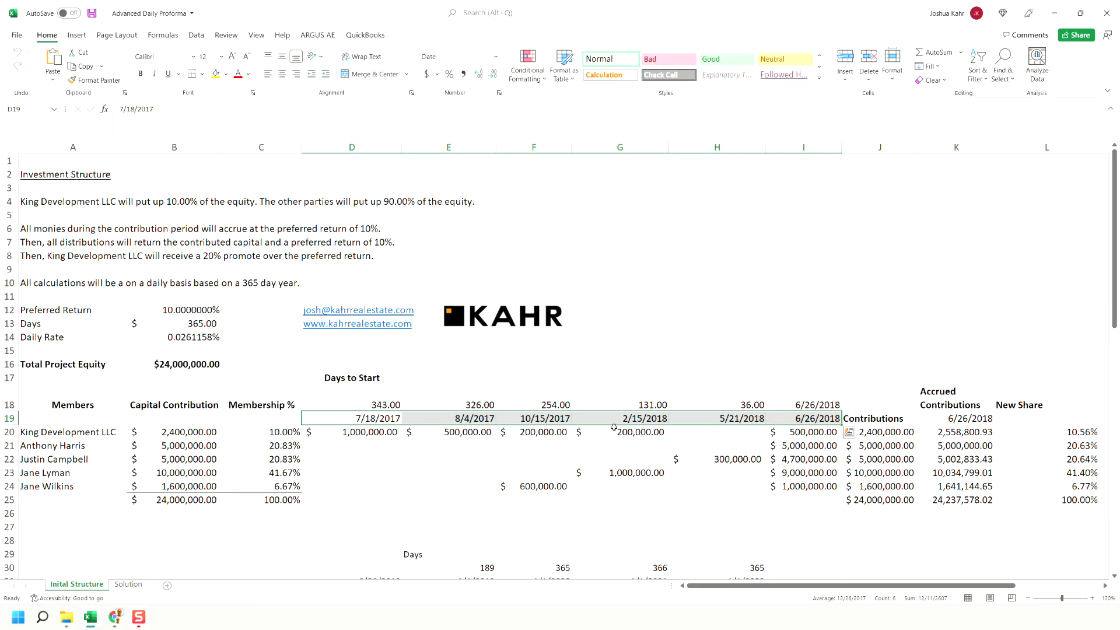
Step: Review the final-date contribution column, the return-of-capital assumption, and the 6/26/2018 contributions
scroll(655, 408, down, 2)
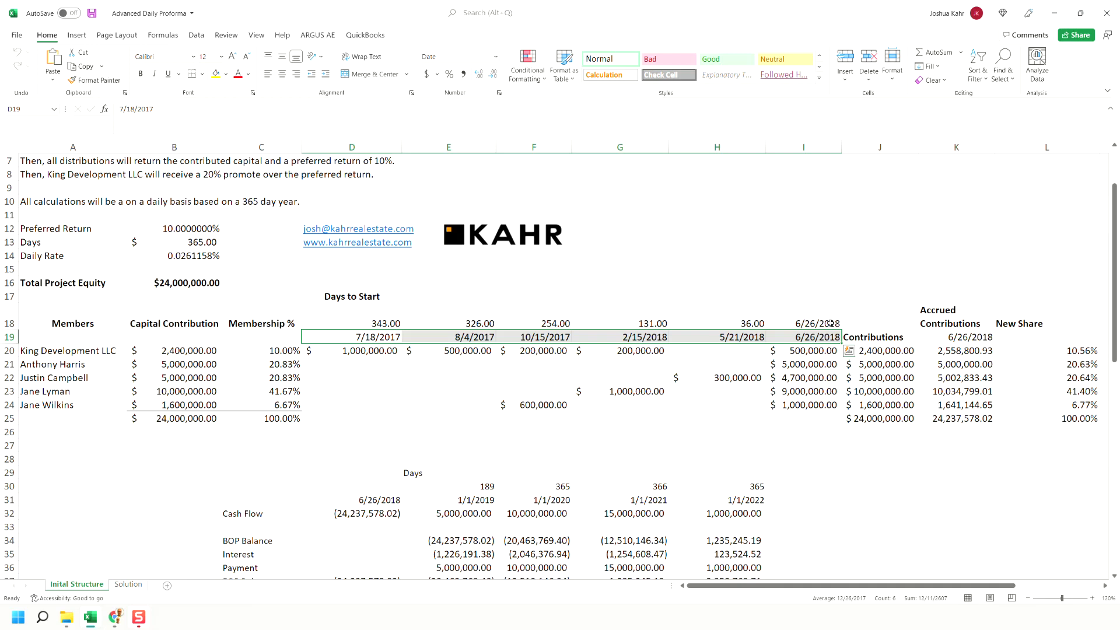
drag(826, 324, 826, 421)
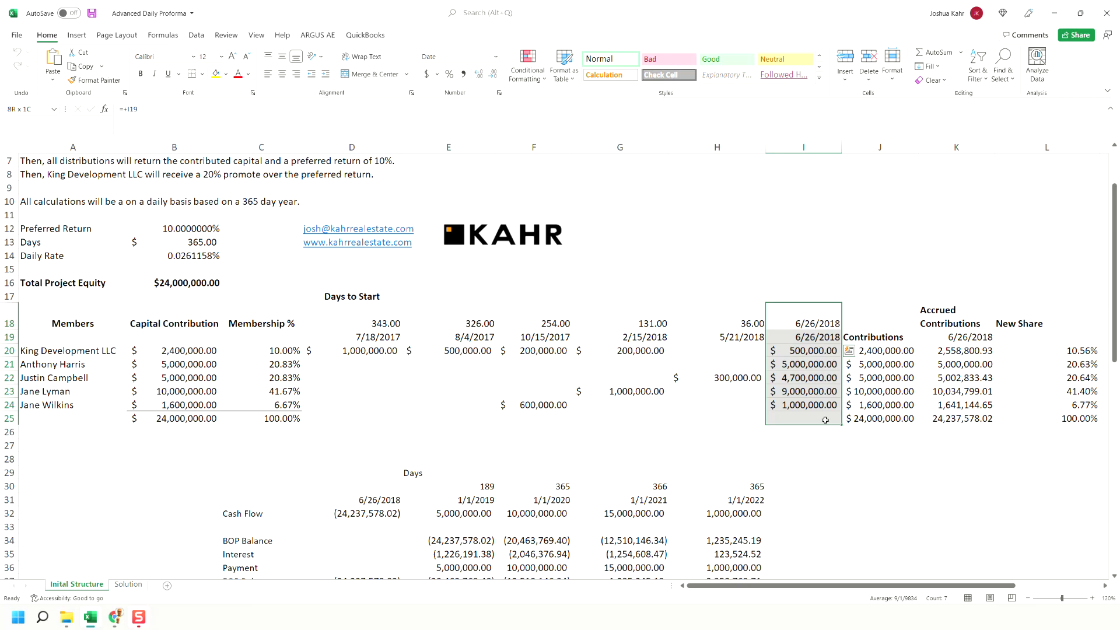
drag(827, 420, 826, 420)
scroll(444, 203, up, 1)
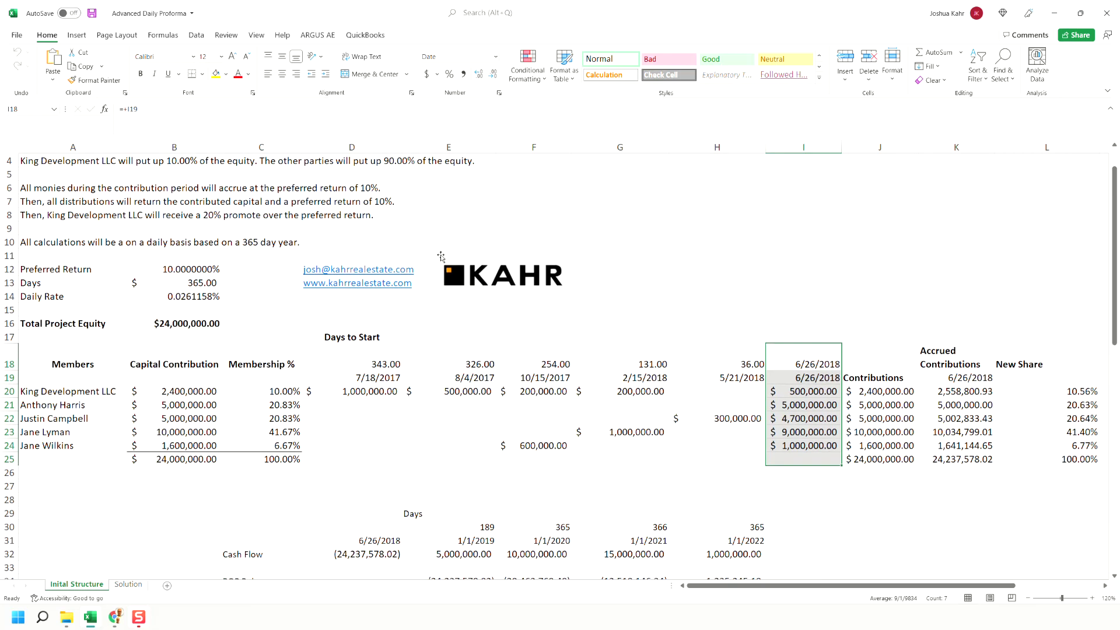
drag(454, 201, 20, 199)
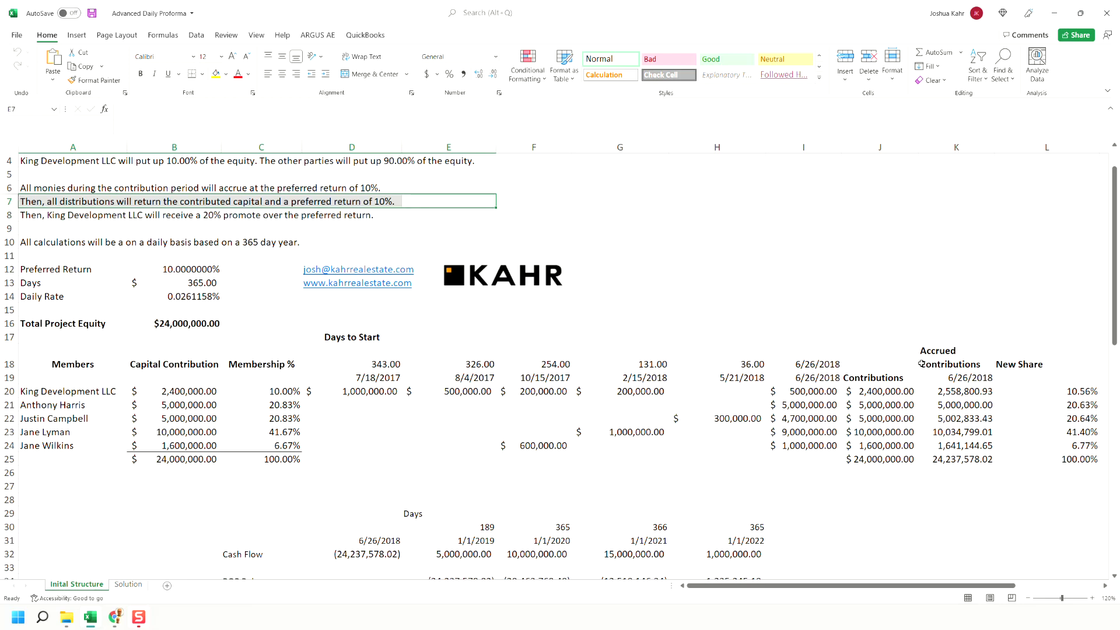
click(823, 363)
drag(823, 363, 818, 446)
Step: Inspect the 200,000 contribution on 2/15/2018 and the G18 days-to-start formula (131), unchanged
click(637, 382)
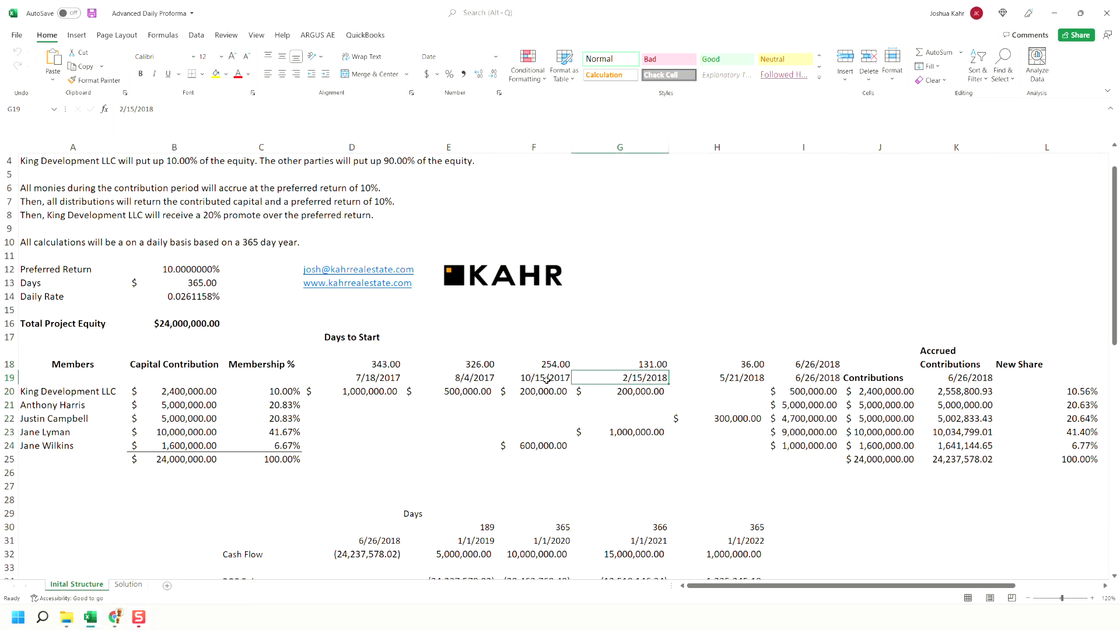
double_click(604, 378)
key(Return)
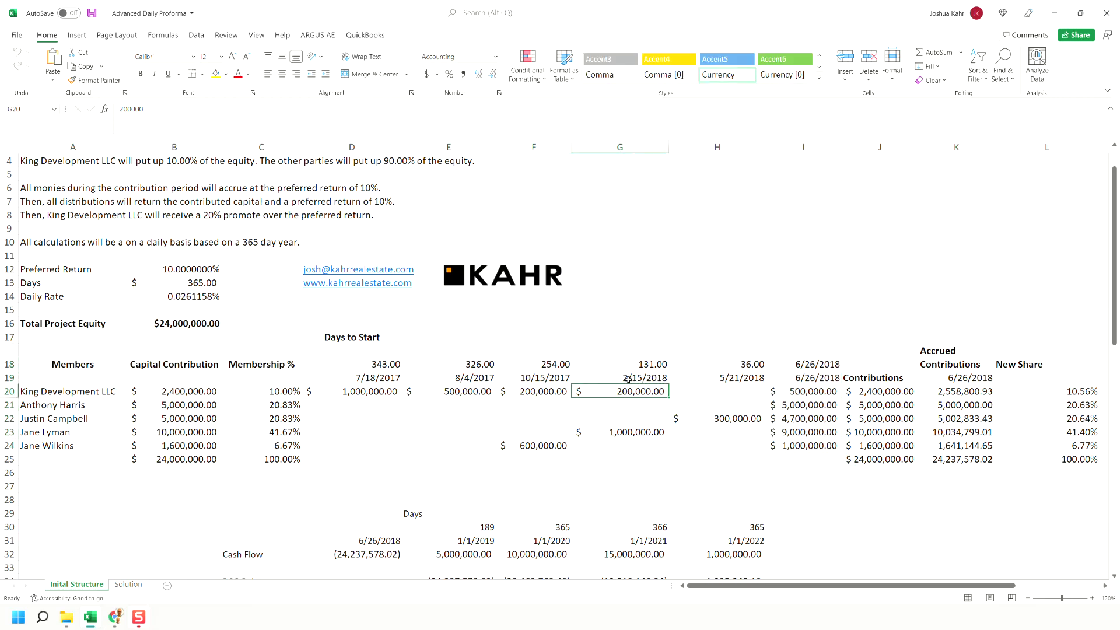
click(635, 360)
key(F2)
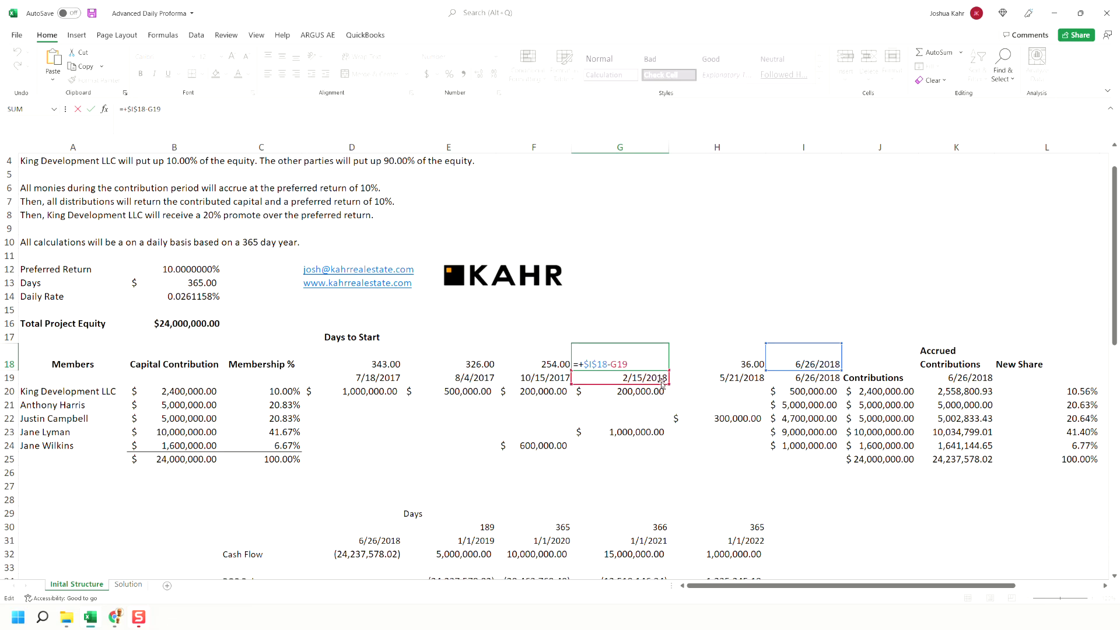
key(Escape)
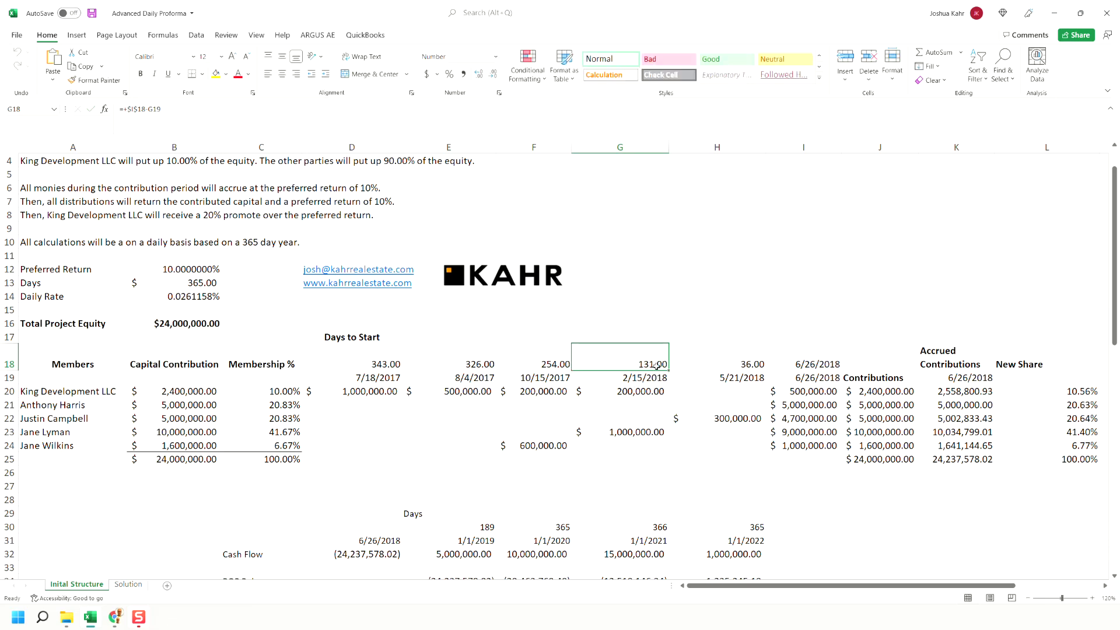
Step: Inspect the E18 days-to-start formula (326) and the daily rate compounding formula without changes
click(475, 366)
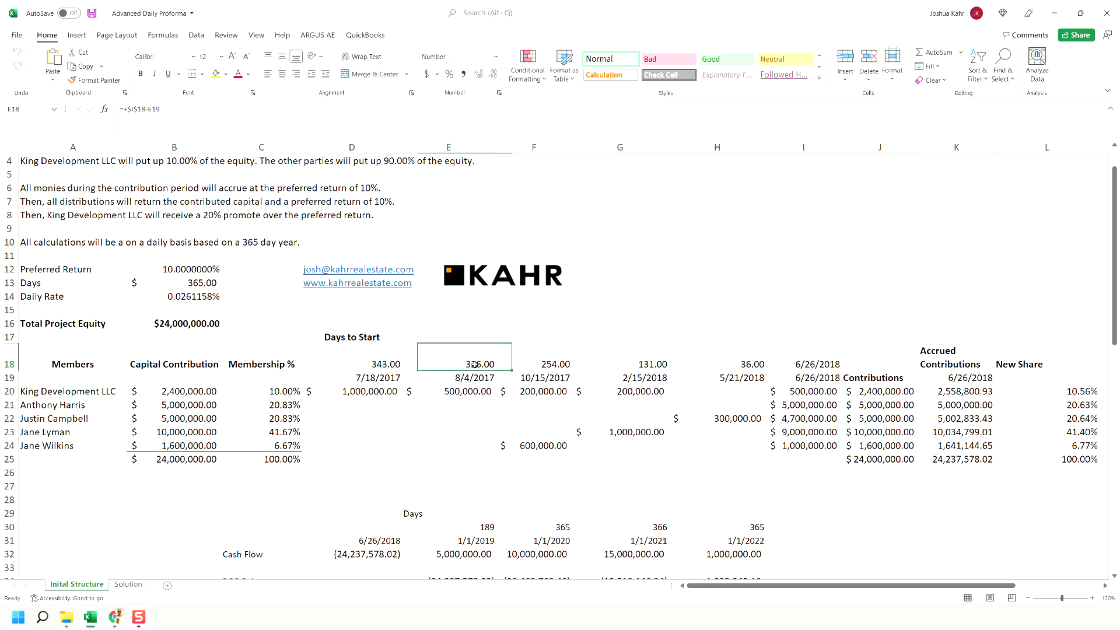
key(F2)
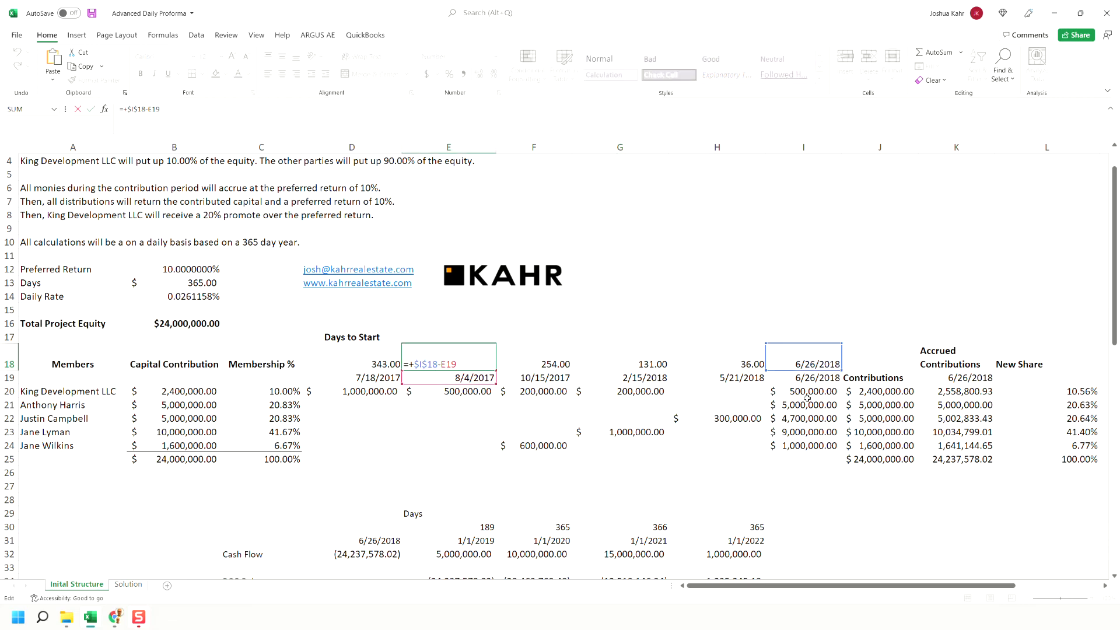
key(Escape)
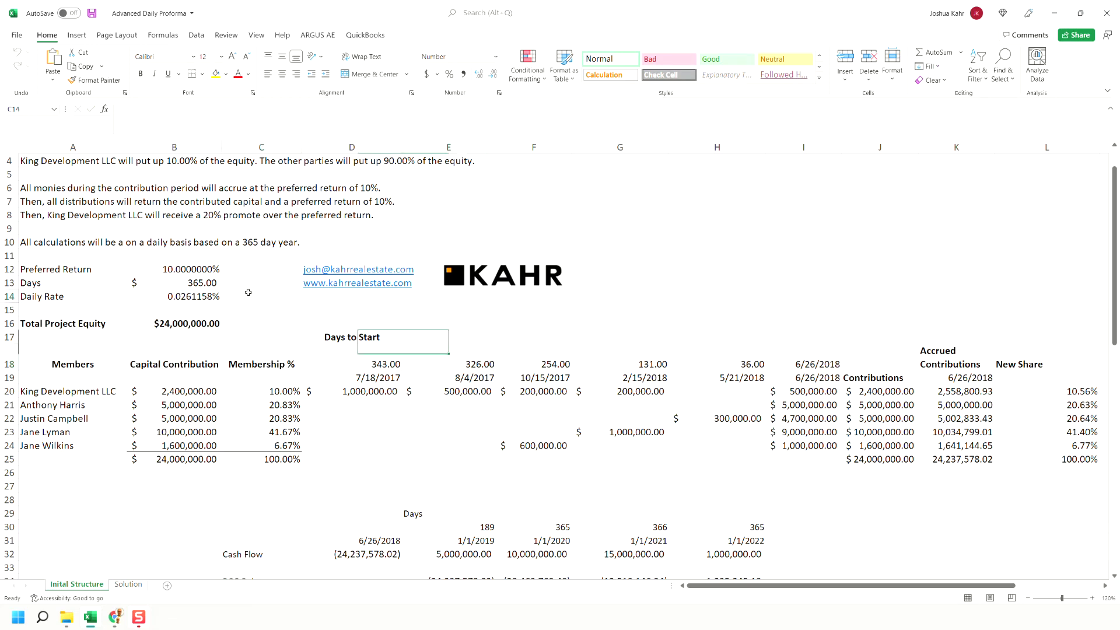
click(247, 292)
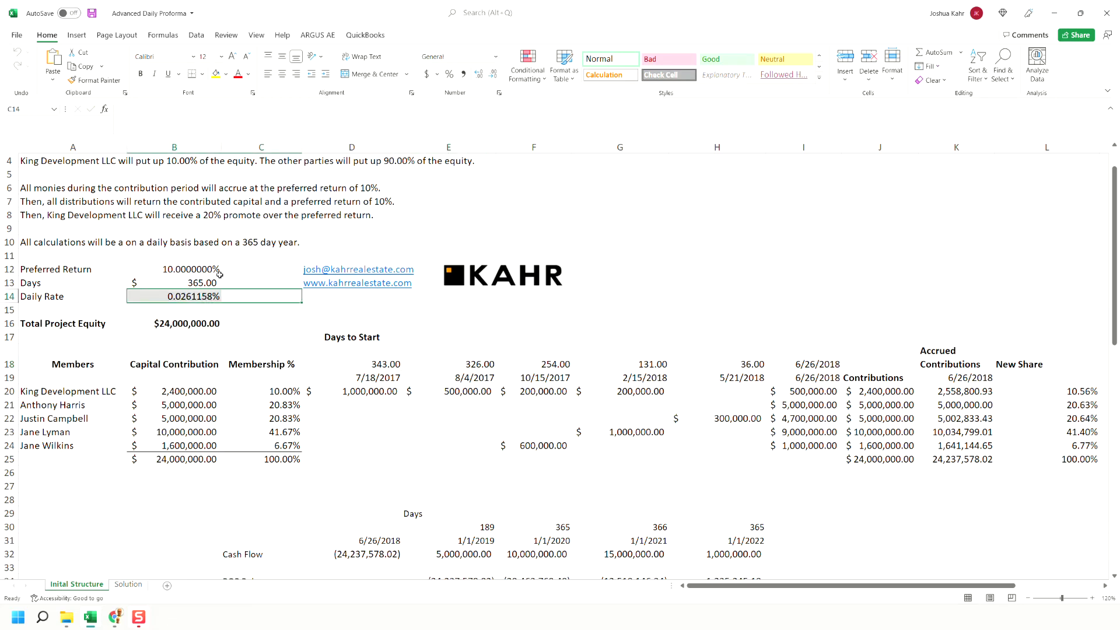
key(F2)
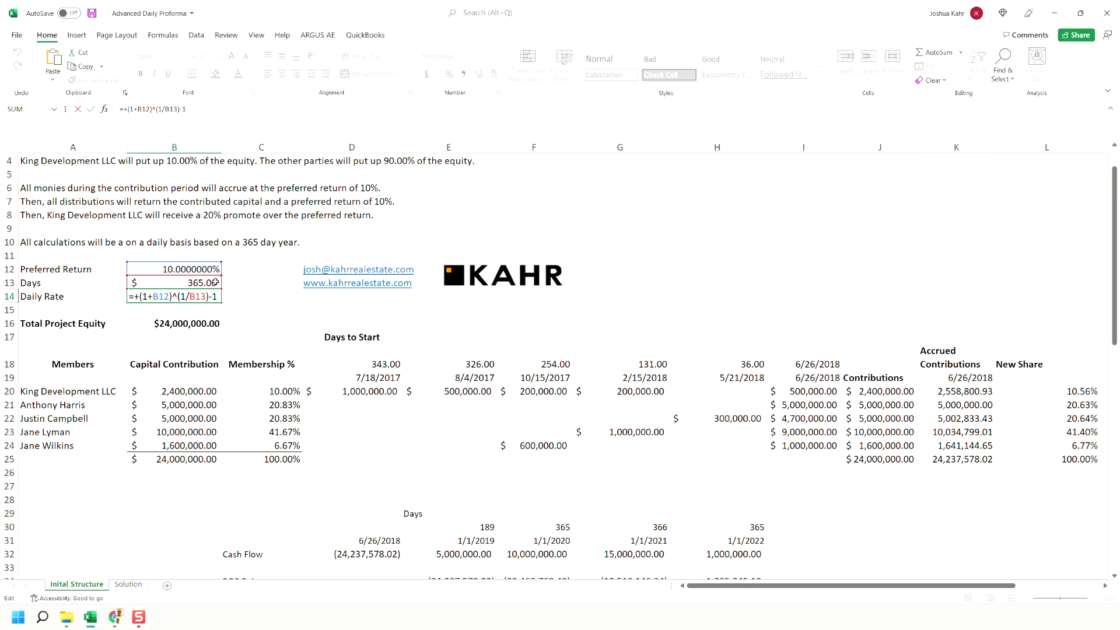
key(ctrl+Return)
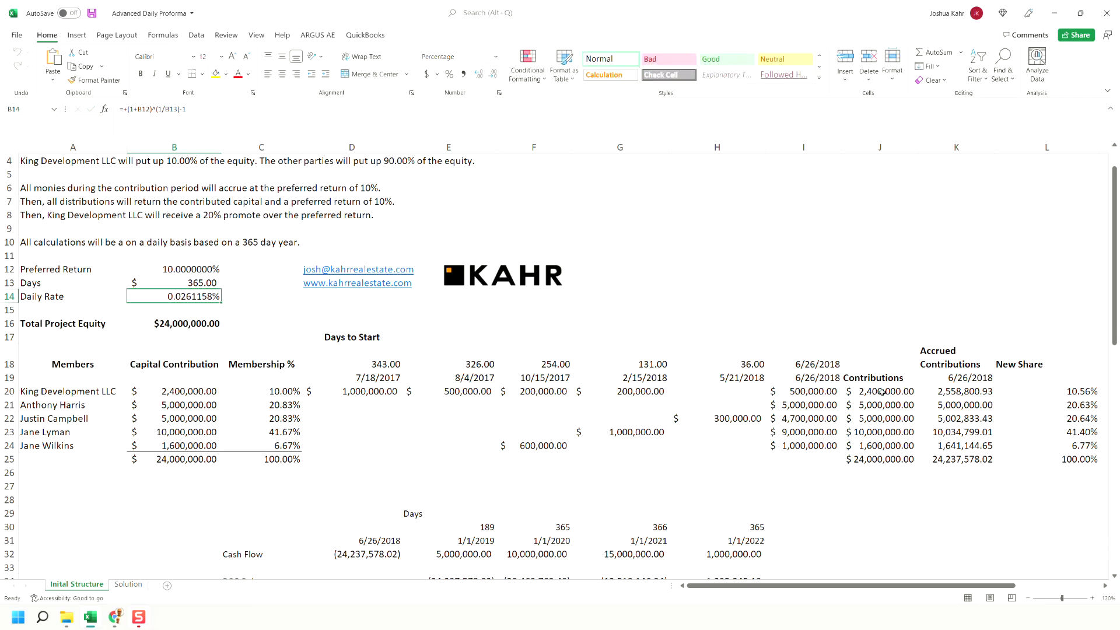
Step: Trace King Development's accrued contribution formula references D20, $B$14, $D$18, E20 and F20, unchanged
drag(884, 392, 890, 458)
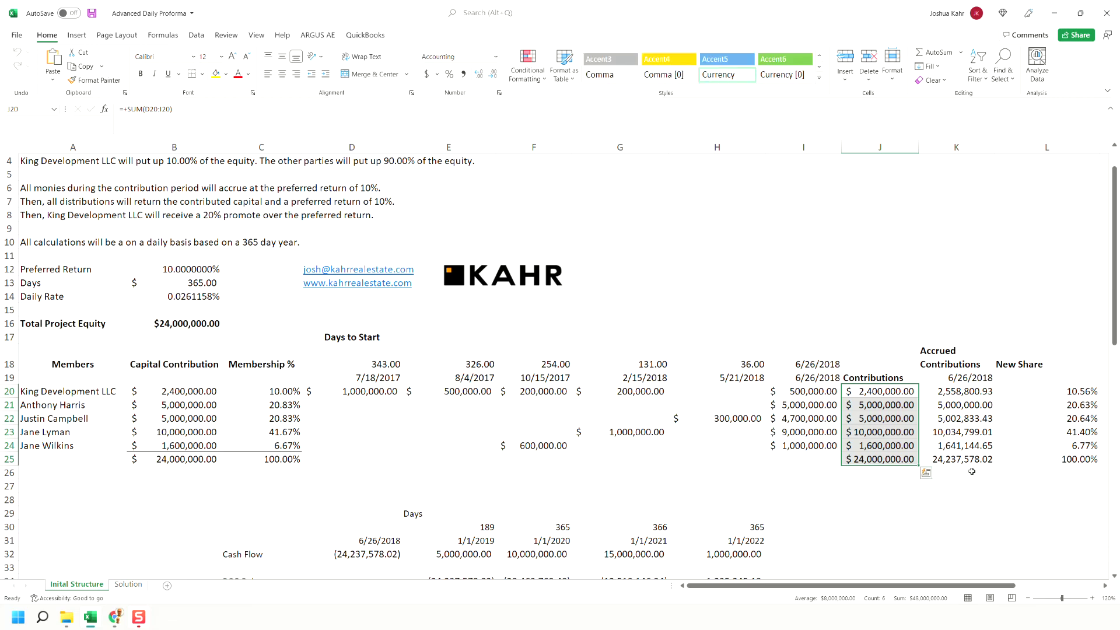
drag(972, 473, 969, 462)
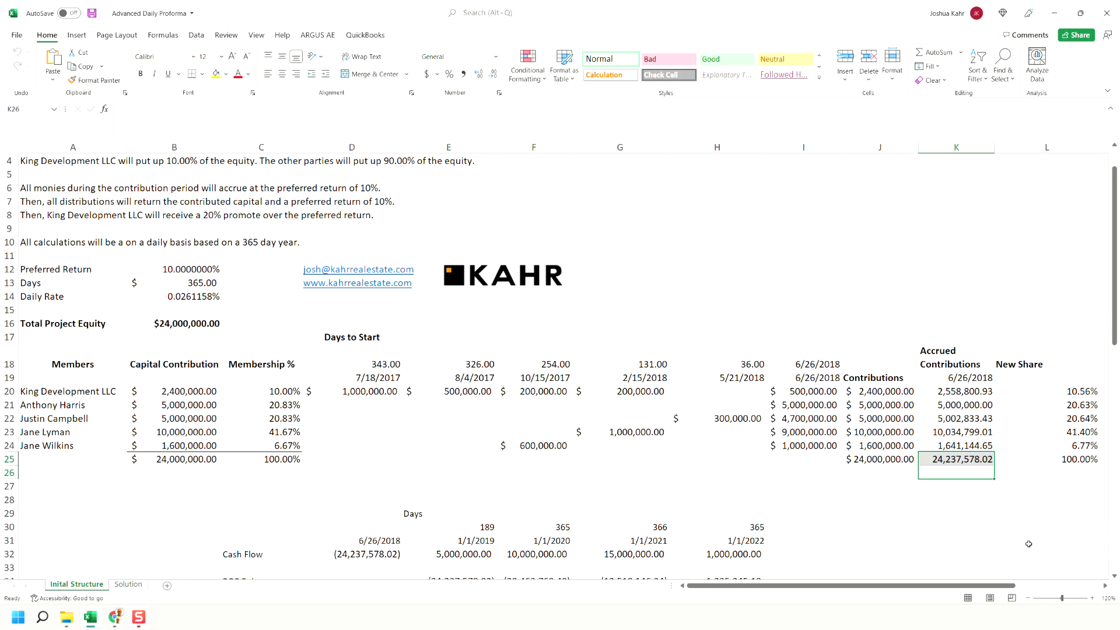
click(973, 389)
key(F2)
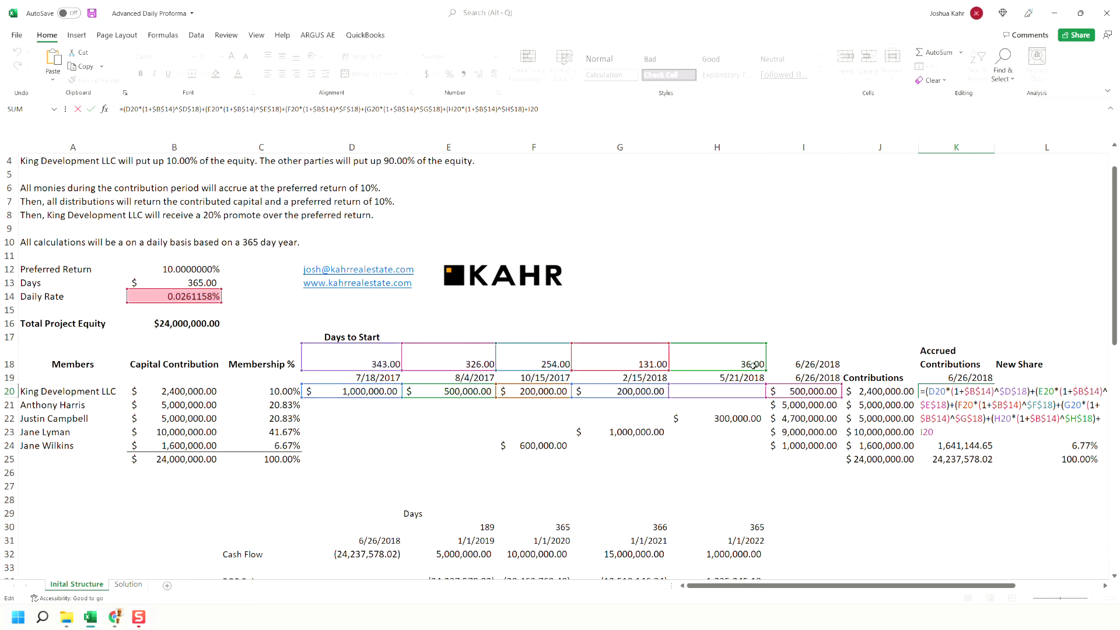
double_click(937, 392)
double_click(983, 391)
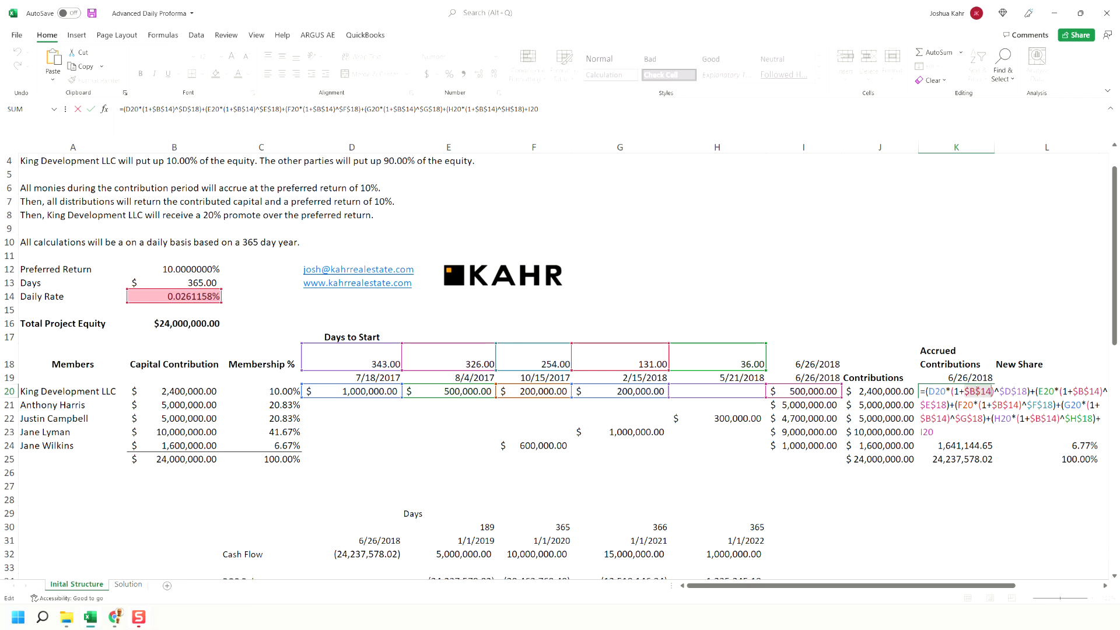
double_click(1018, 391)
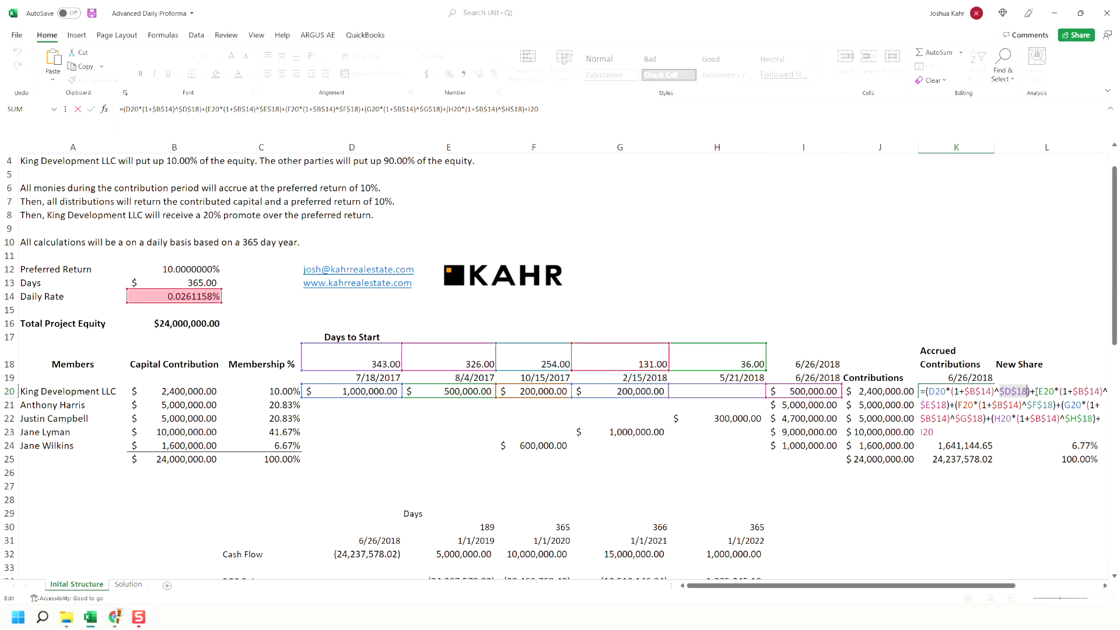
double_click(1047, 391)
double_click(974, 404)
key(ctrl+Return)
Step: Compare the members' original membership percentages with their new share formulas
key(Right)
key(Right)
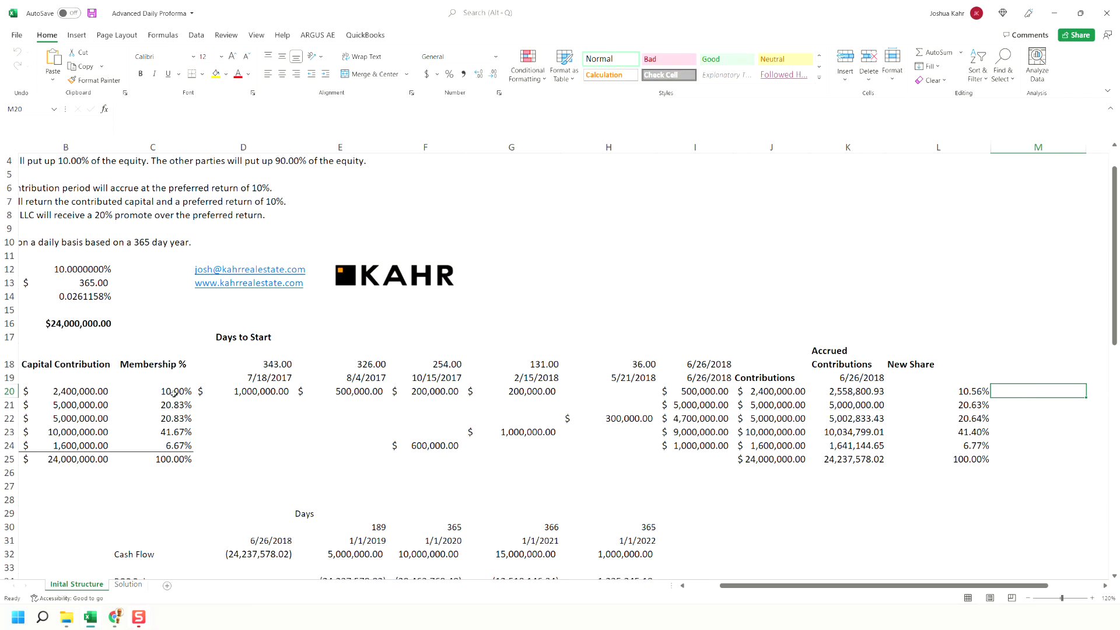
click(173, 391)
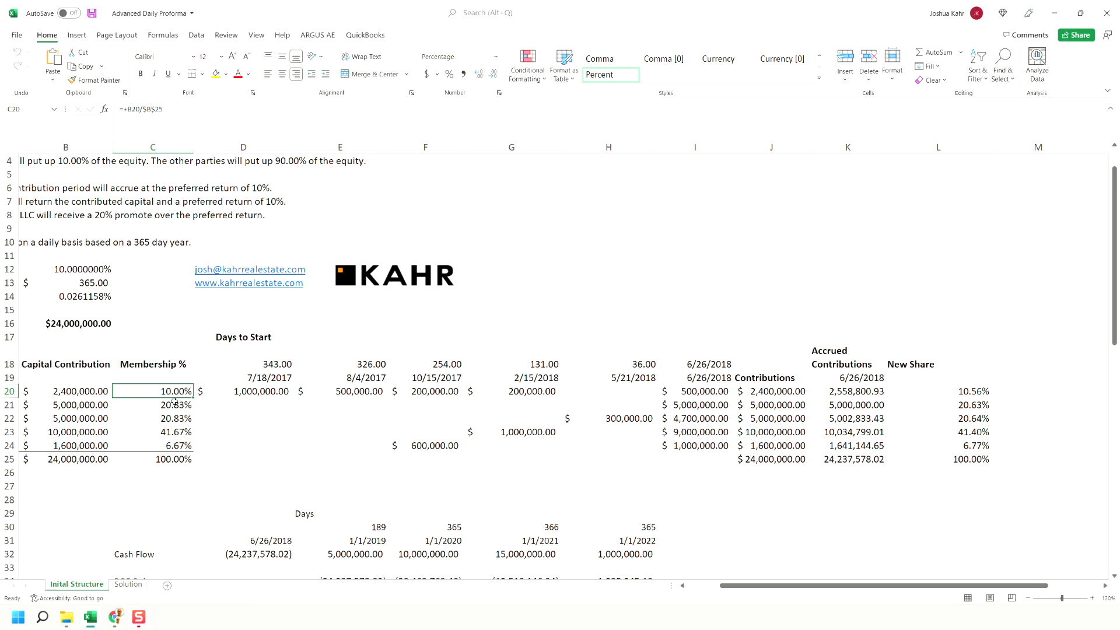
drag(174, 404, 182, 445)
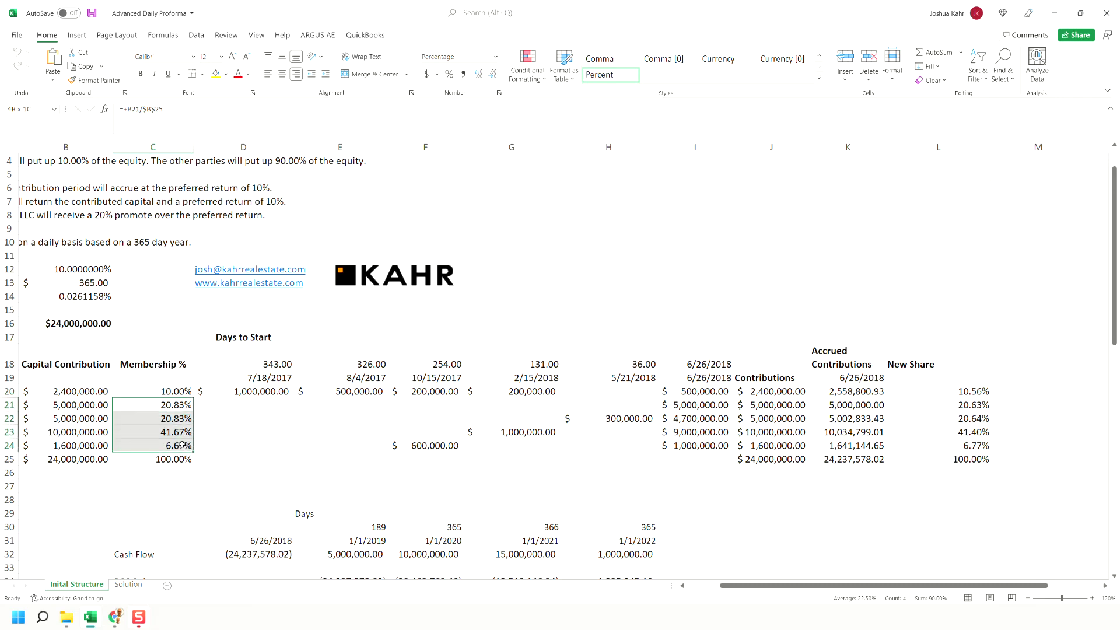
click(924, 389)
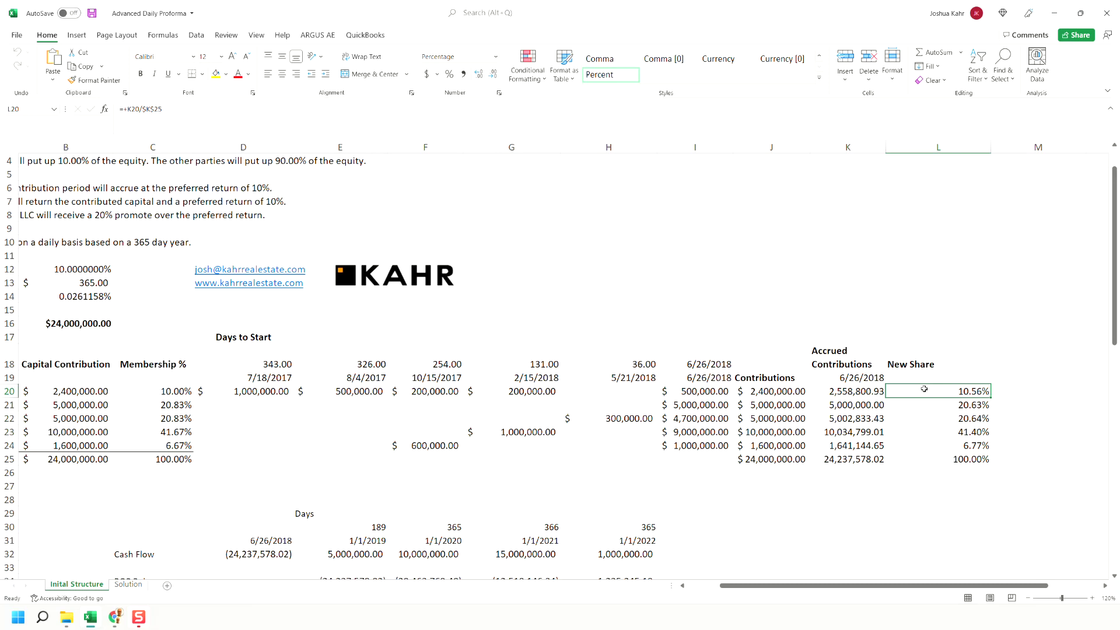
drag(926, 408, 926, 433)
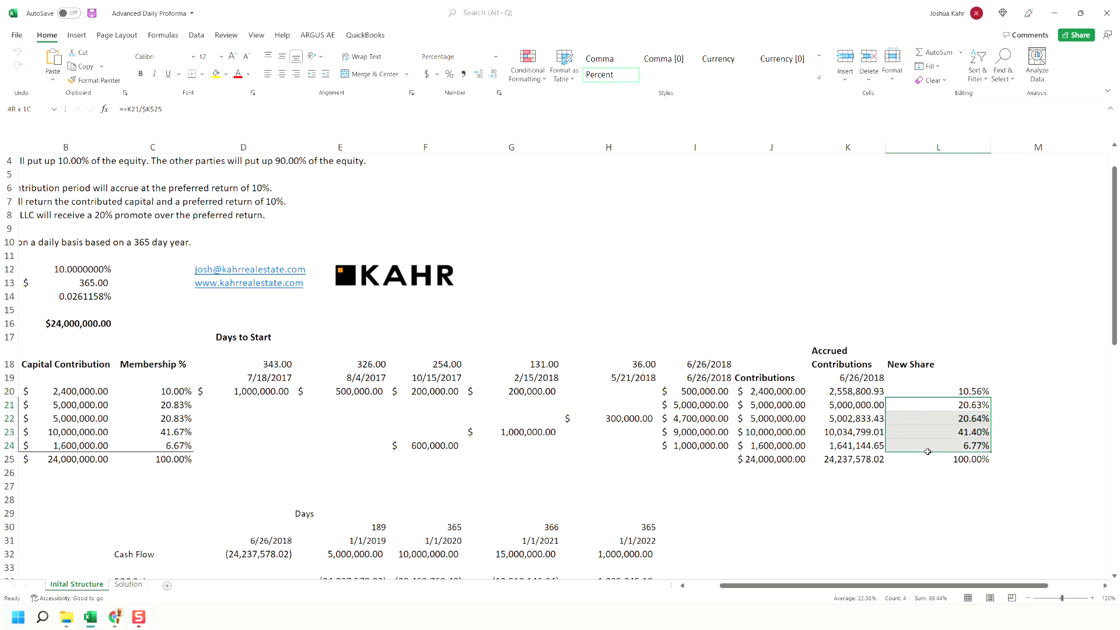
click(390, 482)
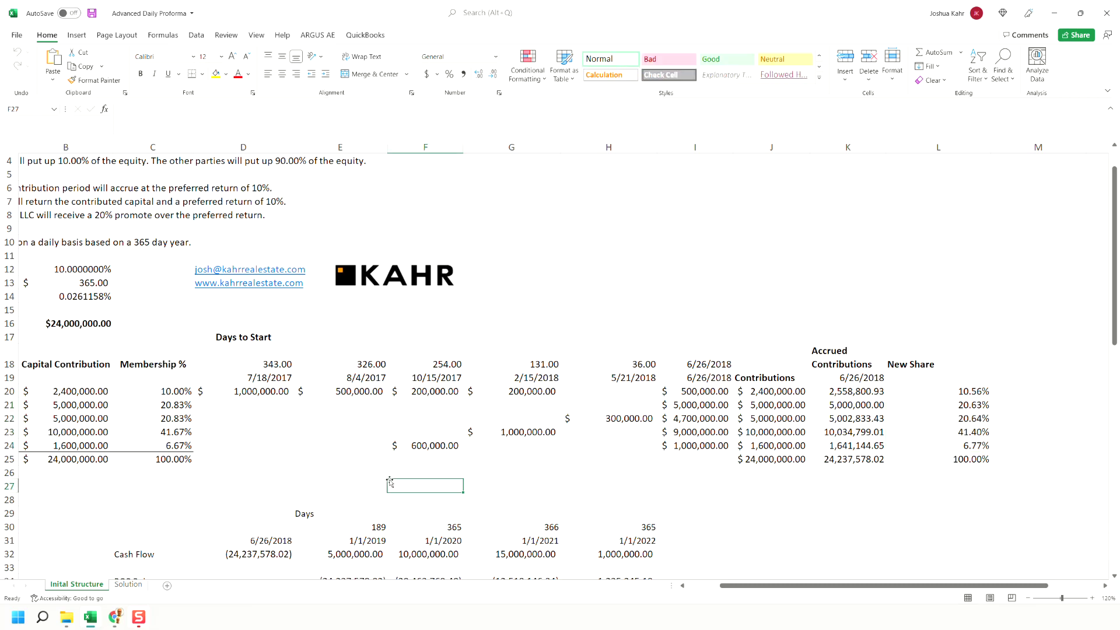
key(Left)
key(Left)
key(Left)
key(Left)
key(Left)
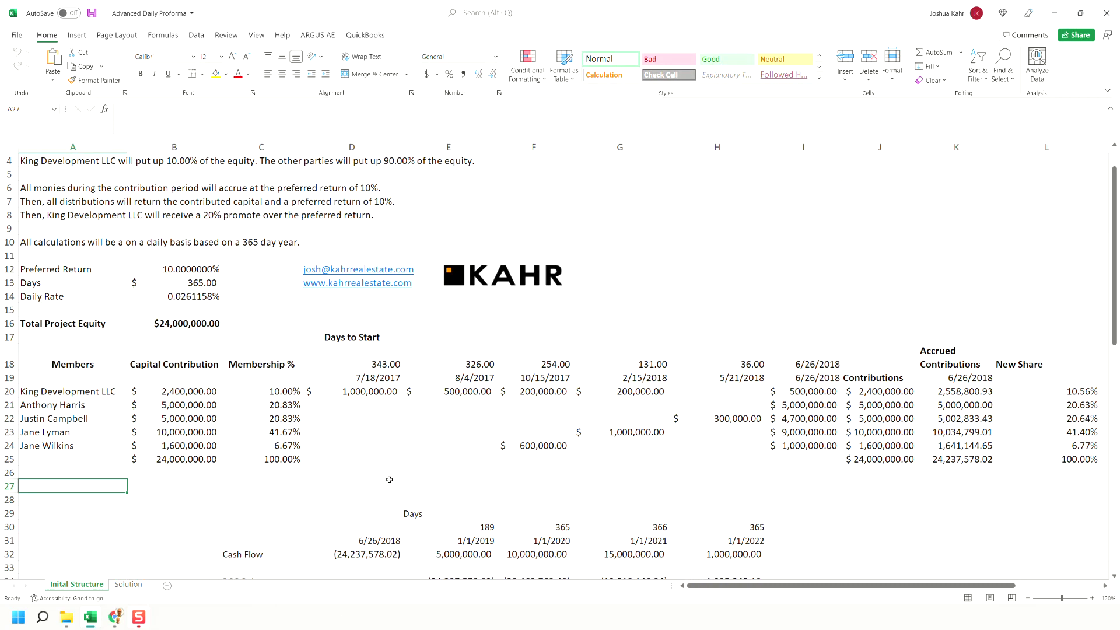
Step: Review the Capital and Preferred Return row with the Pref to Sponsor and Pref to Investor shares
scroll(390, 479, down, 6)
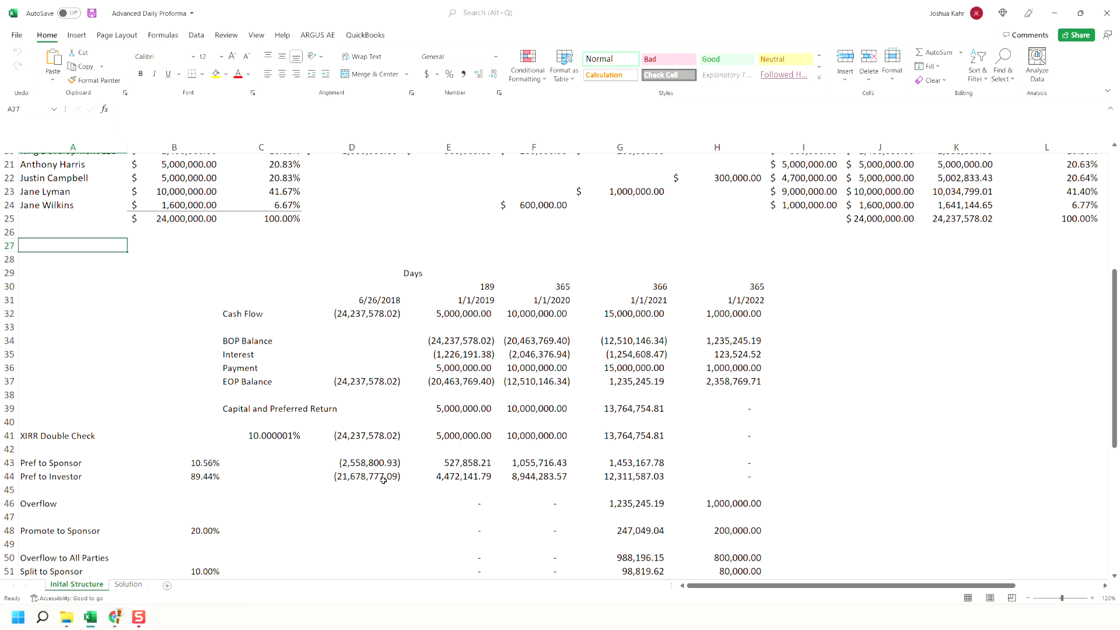
scroll(382, 478, down, 2)
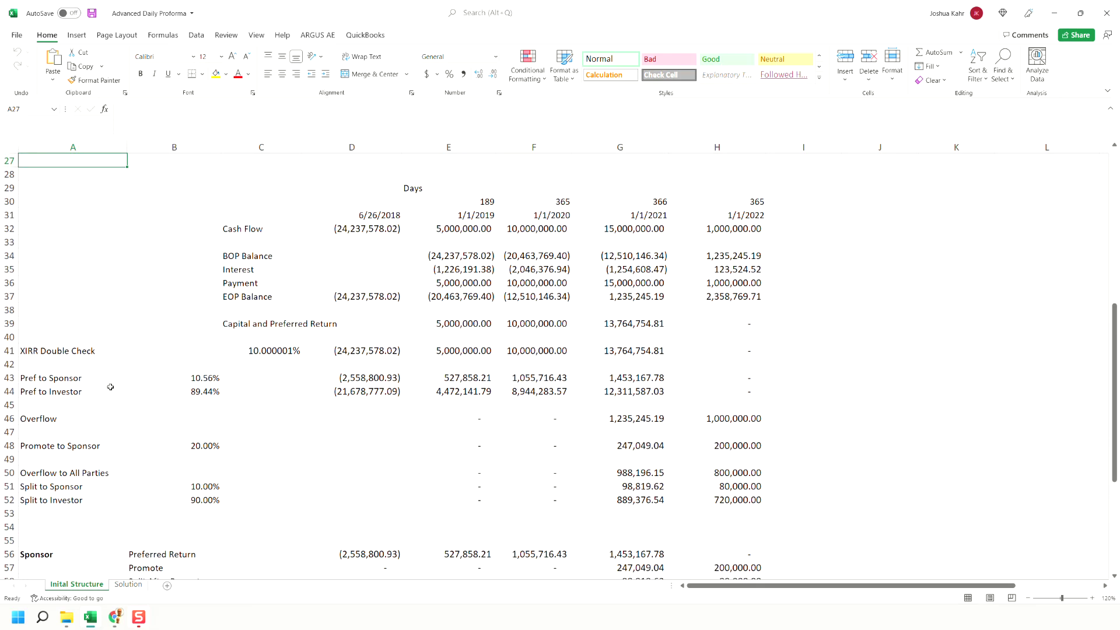
drag(195, 324, 645, 325)
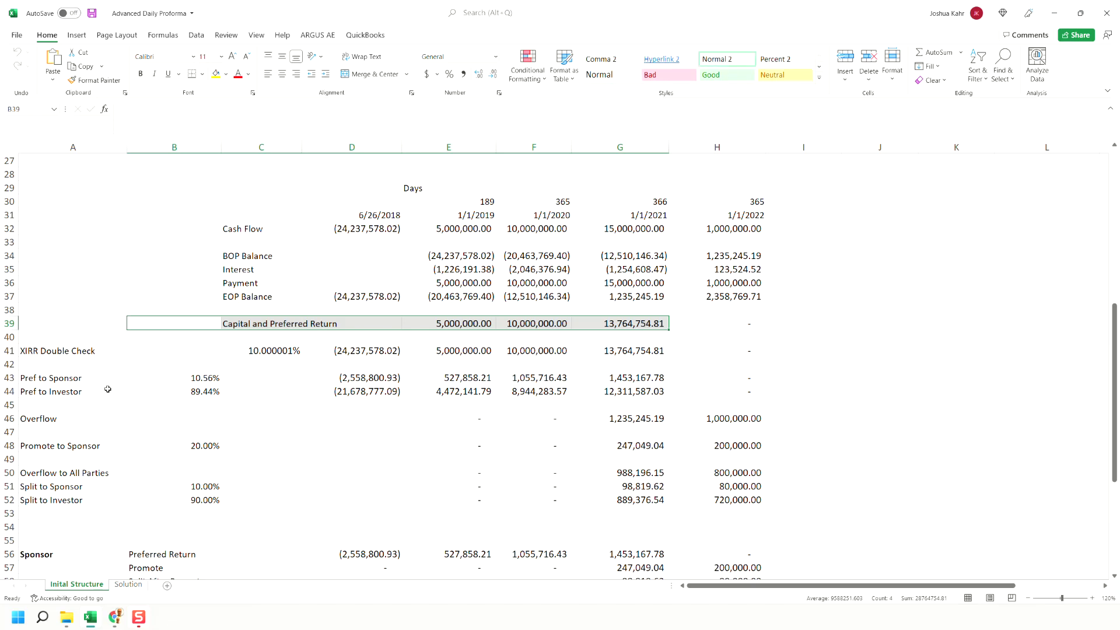
drag(70, 382, 175, 379)
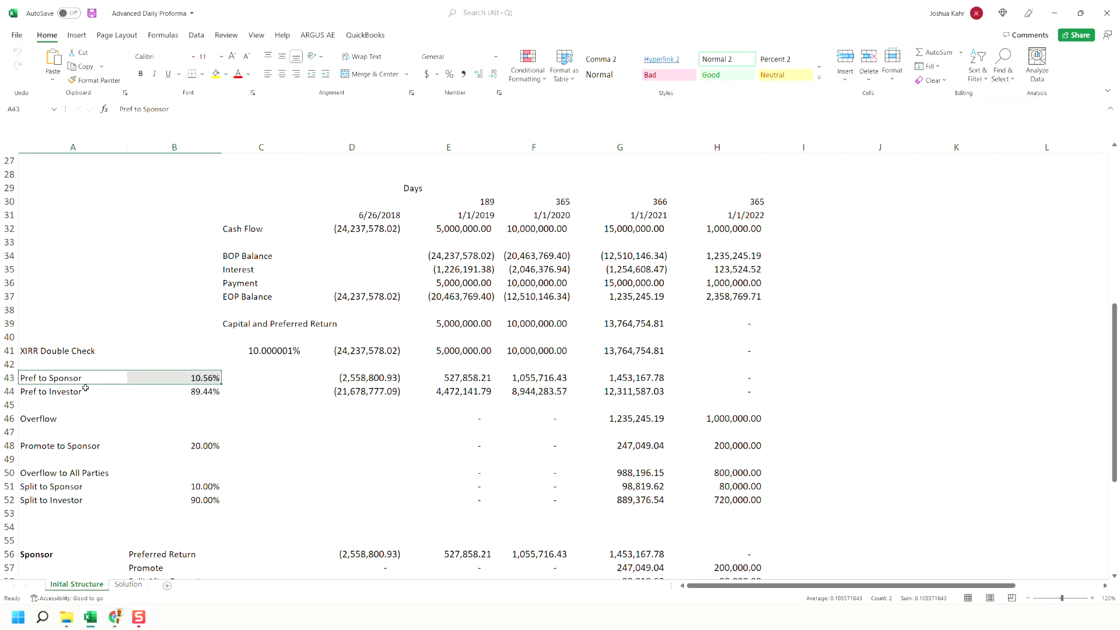
drag(64, 395, 216, 389)
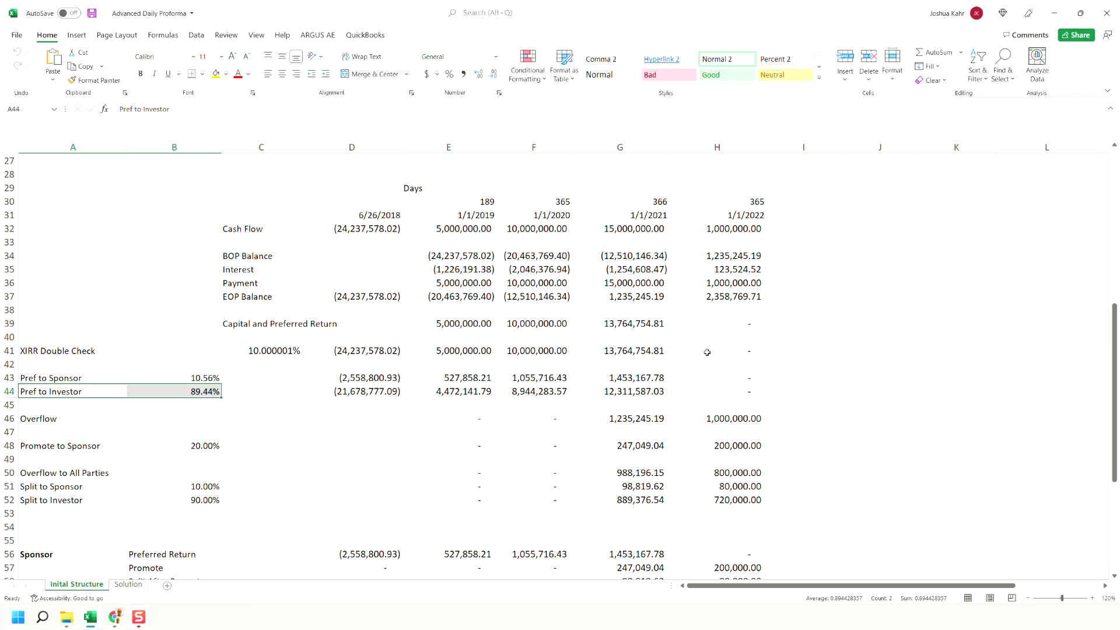
scroll(711, 351, up, 2)
scroll(712, 351, up, 1)
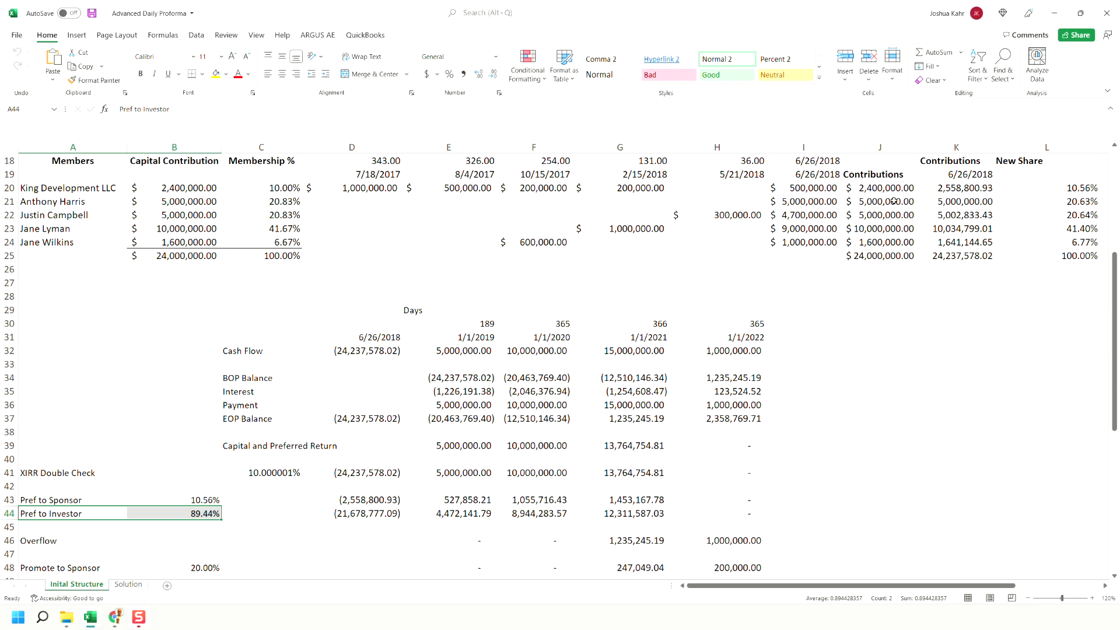
Step: Relate the accrued contributions column to the Split to Sponsor and Investor rows
drag(950, 174, 960, 263)
scroll(410, 421, down, 2)
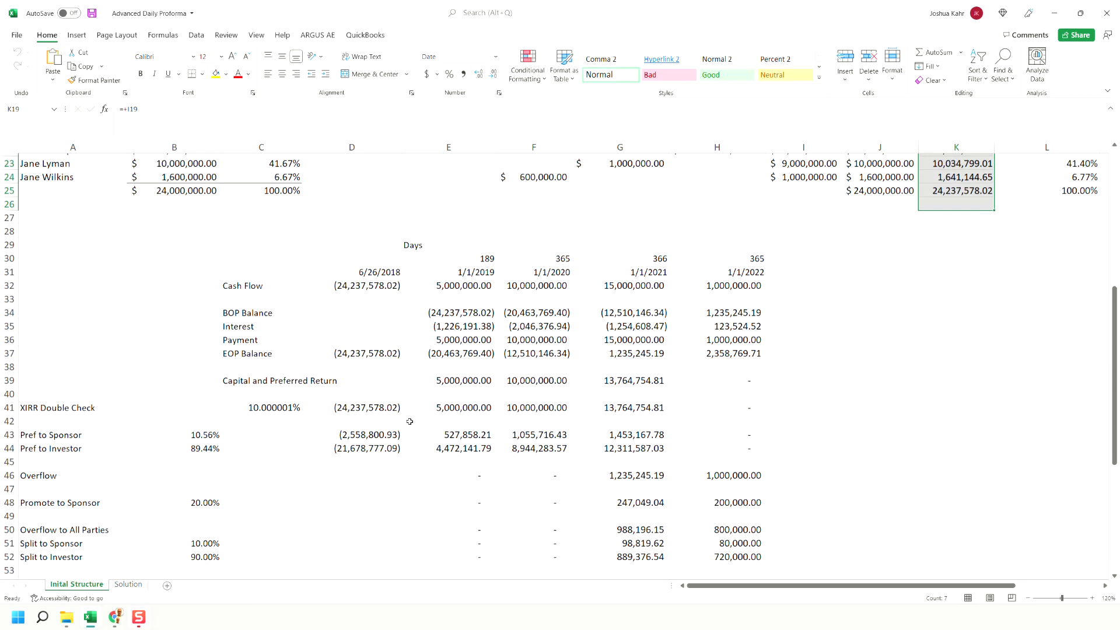
scroll(410, 421, down, 1)
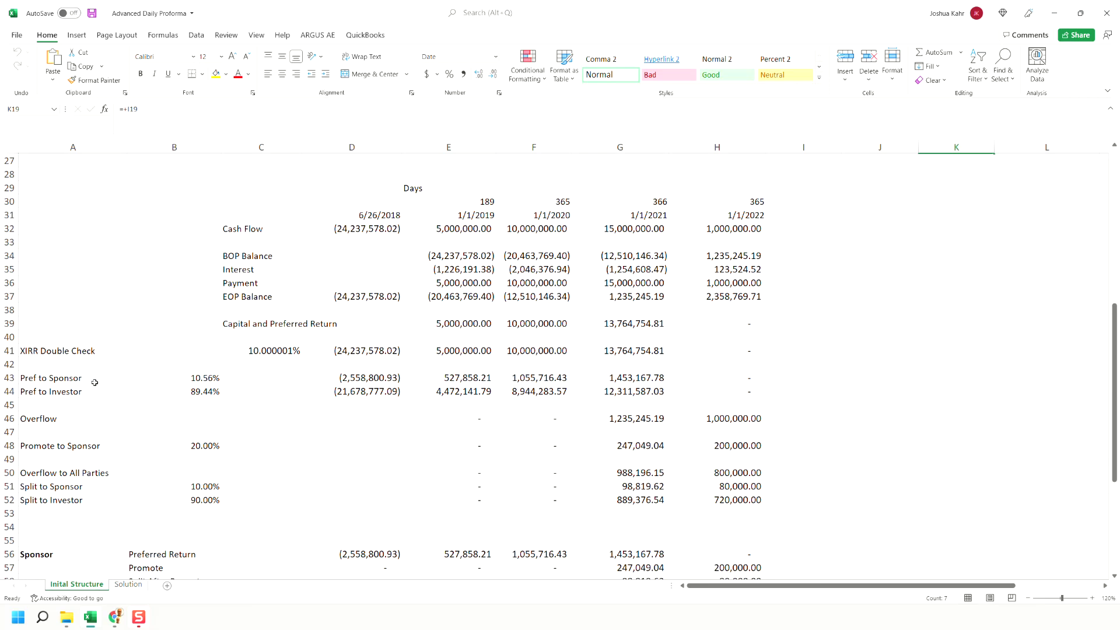
drag(94, 379, 759, 394)
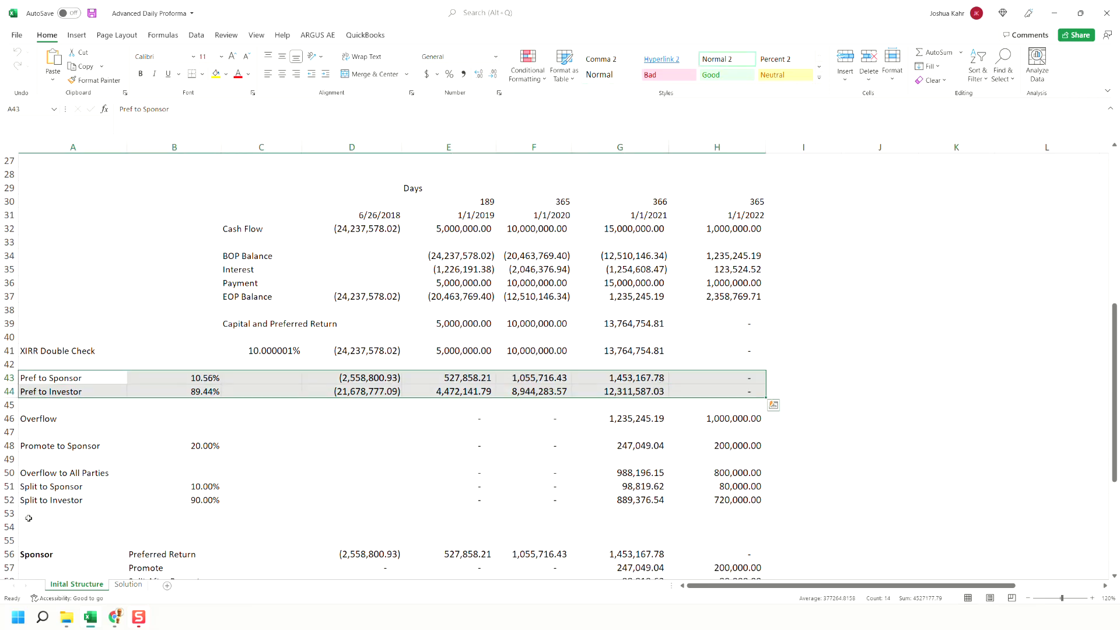
drag(64, 485, 705, 493)
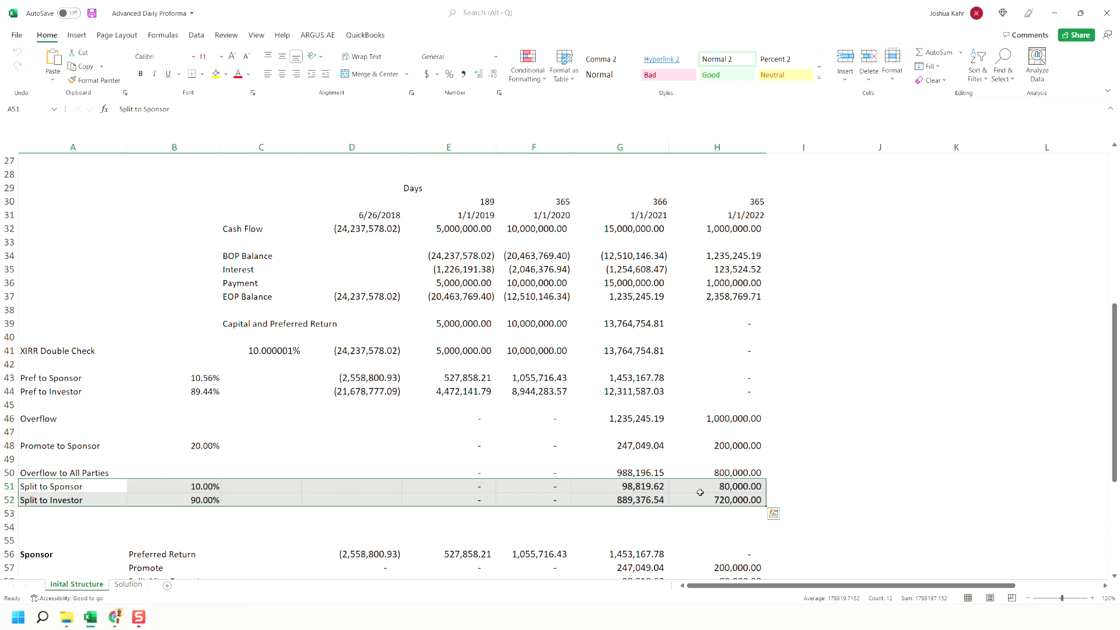
scroll(638, 461, up, 4)
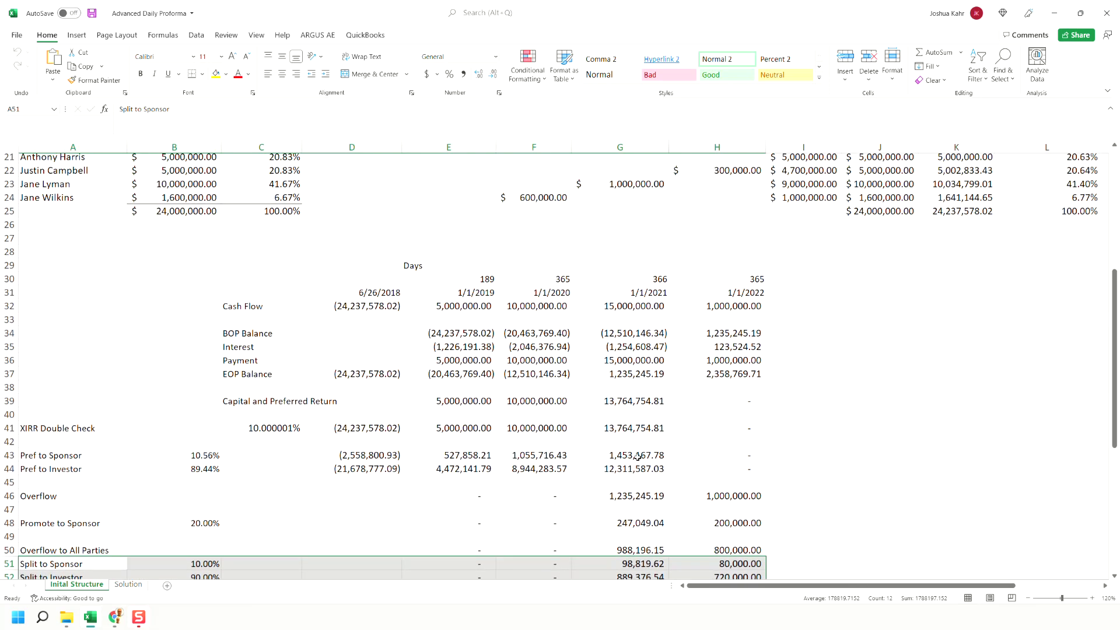
scroll(637, 457, up, 2)
drag(271, 216, 172, 215)
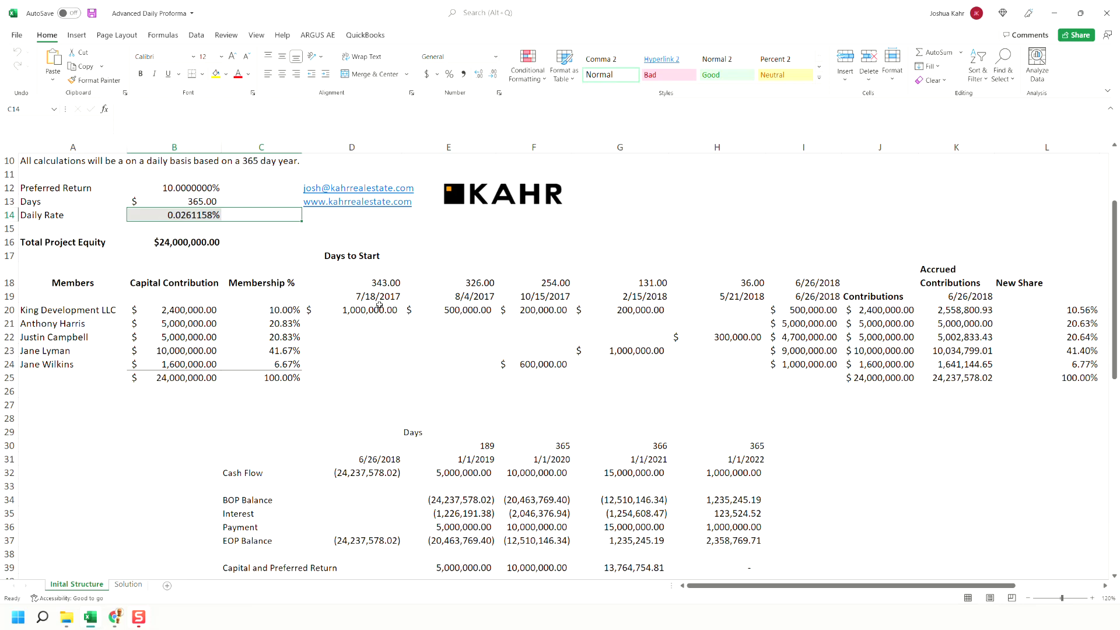
Step: Re-check the dated contributions, days-to-start formulas, accrued total, and the first member's New Share formula
drag(377, 309, 721, 364)
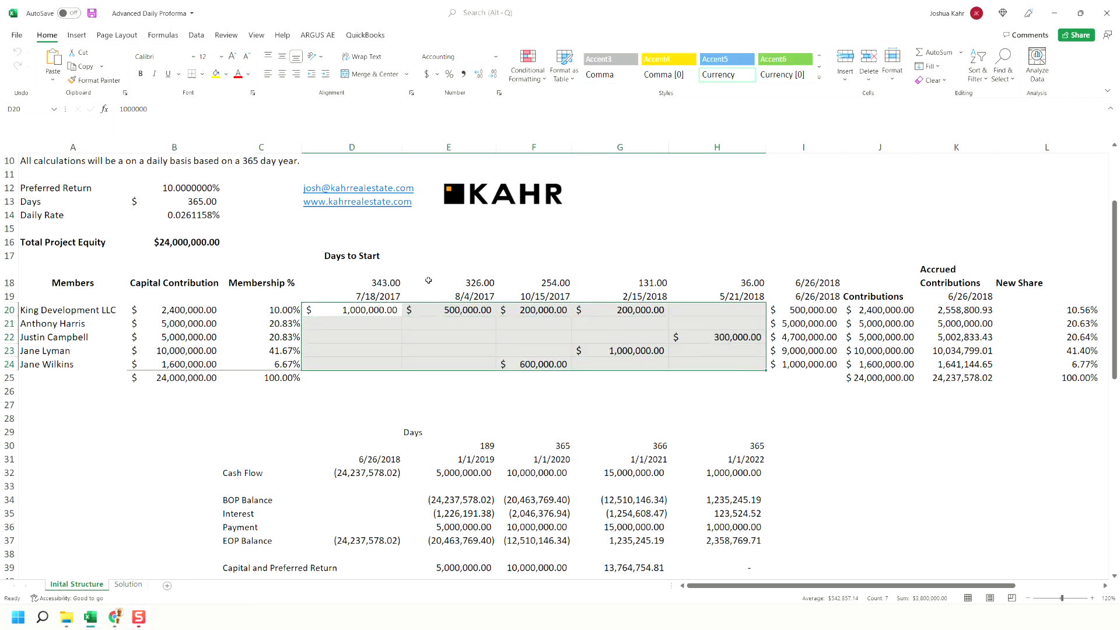
click(534, 278)
click(628, 278)
click(729, 279)
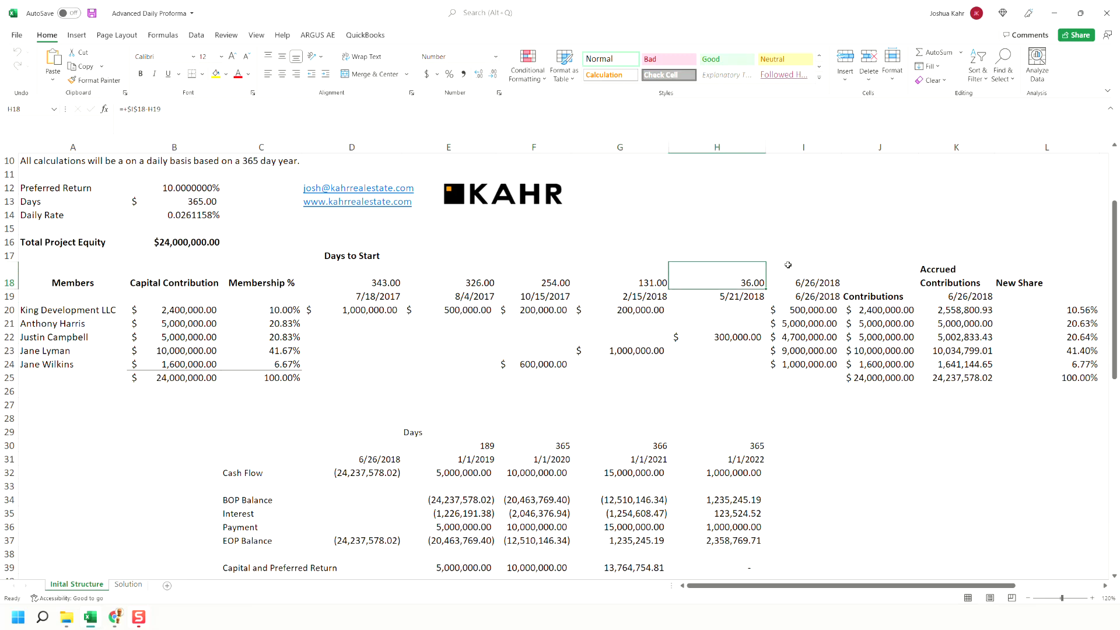
drag(804, 279, 790, 365)
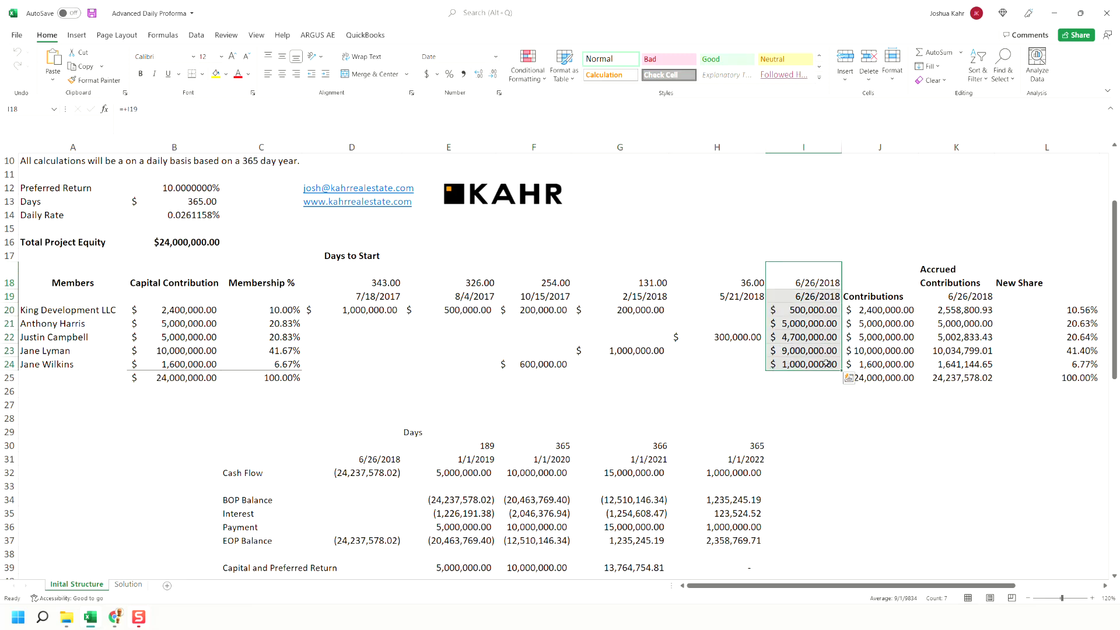
drag(872, 315, 366, 374)
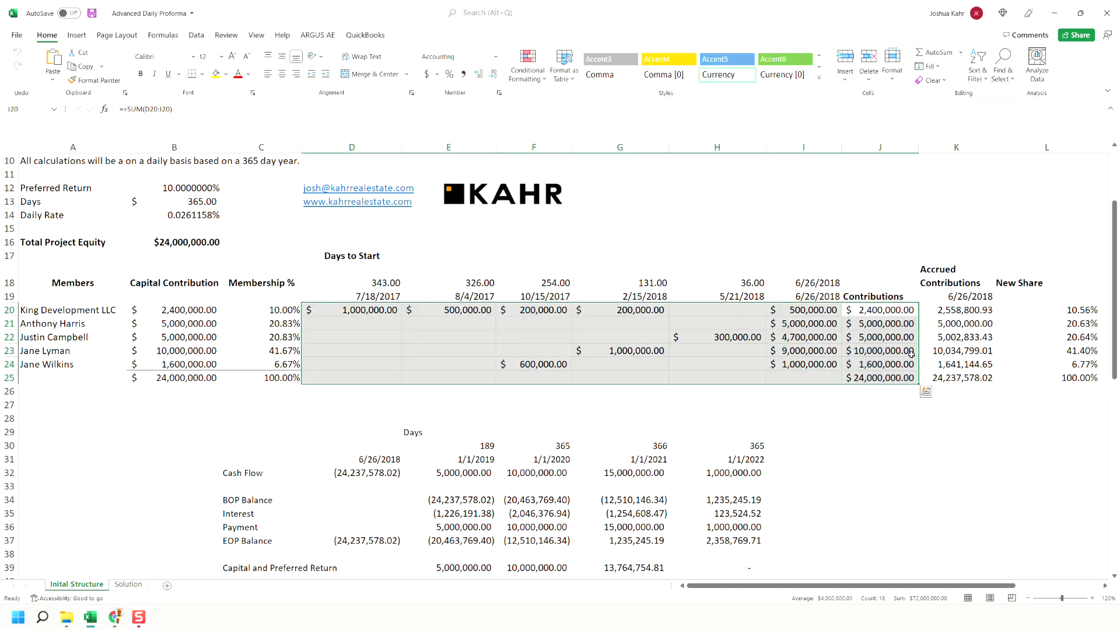
drag(957, 391, 952, 378)
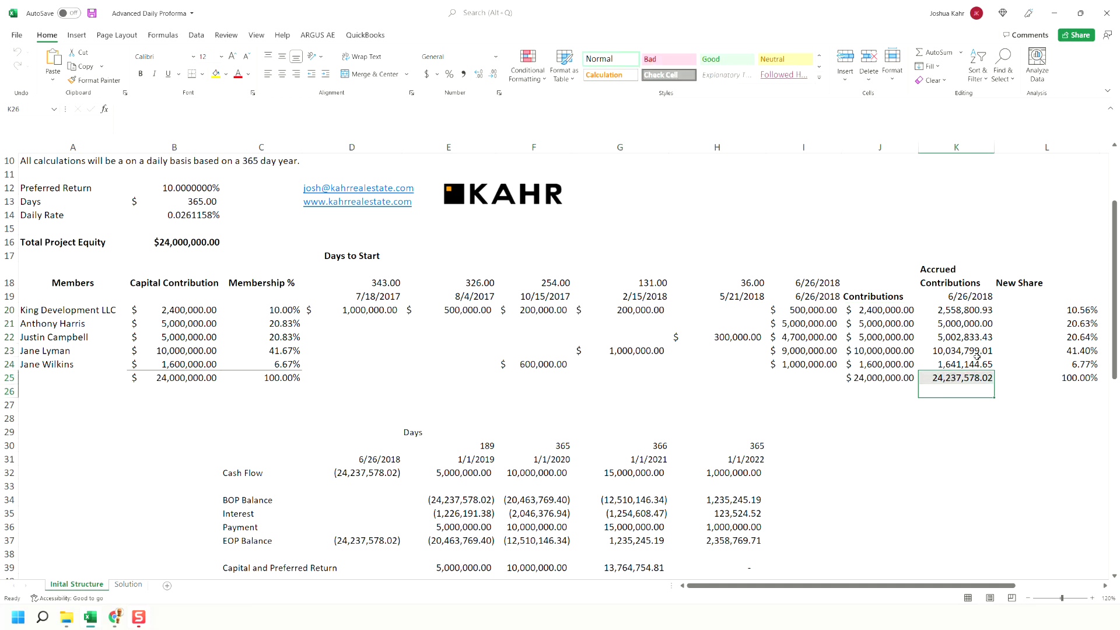
click(1027, 312)
double_click(1027, 313)
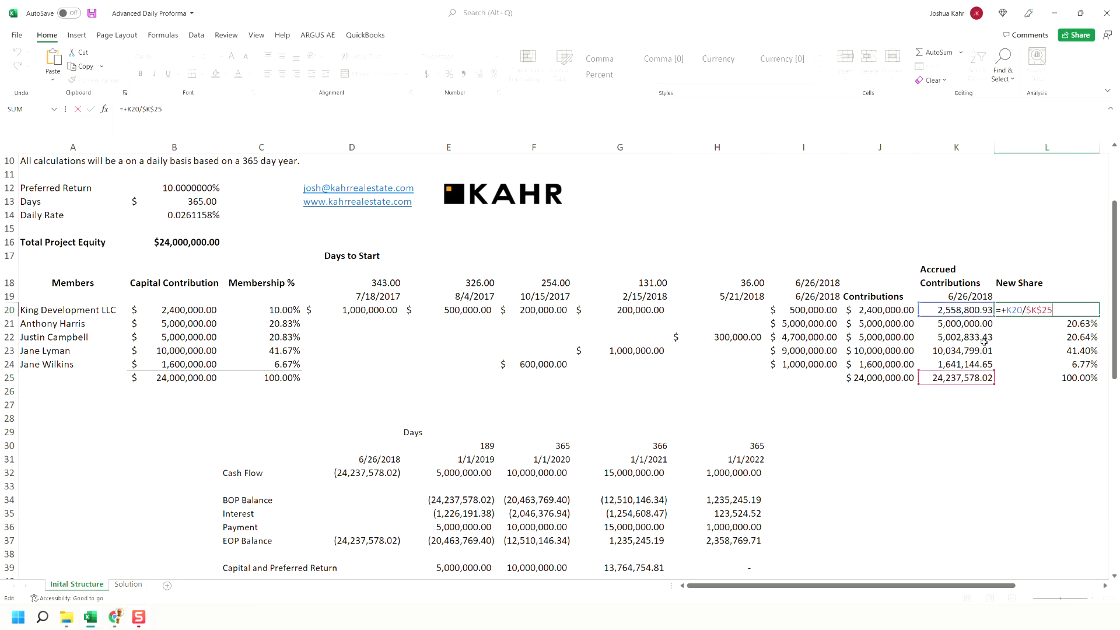
key(Escape)
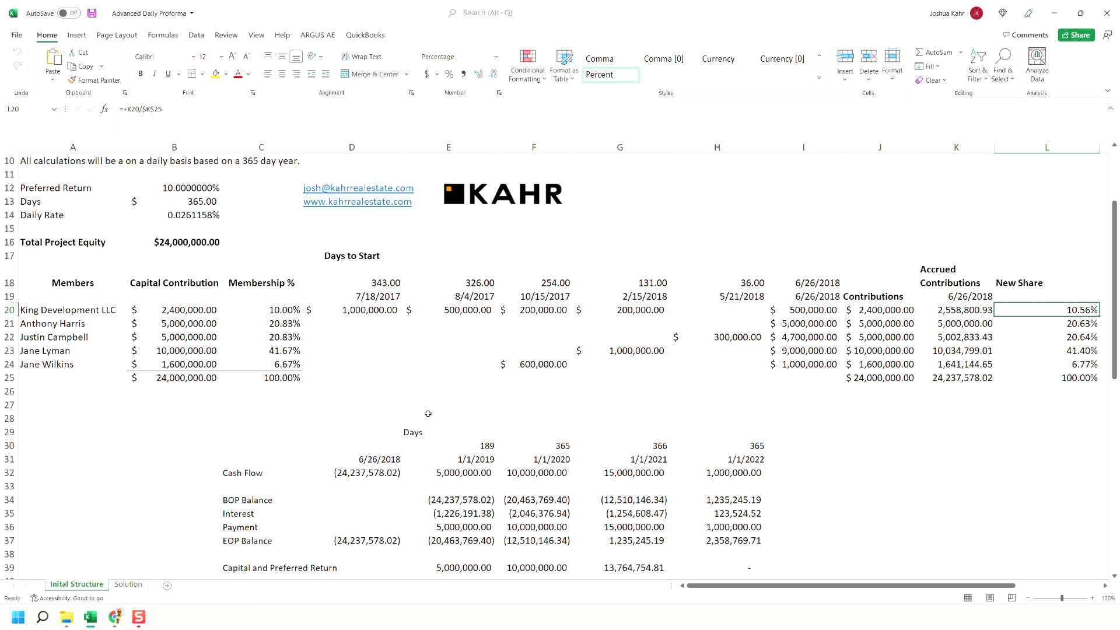
Step: Match the sponsor and investor preferred shares to the capital, preferred return and 20% promote rules
scroll(429, 413, down, 2)
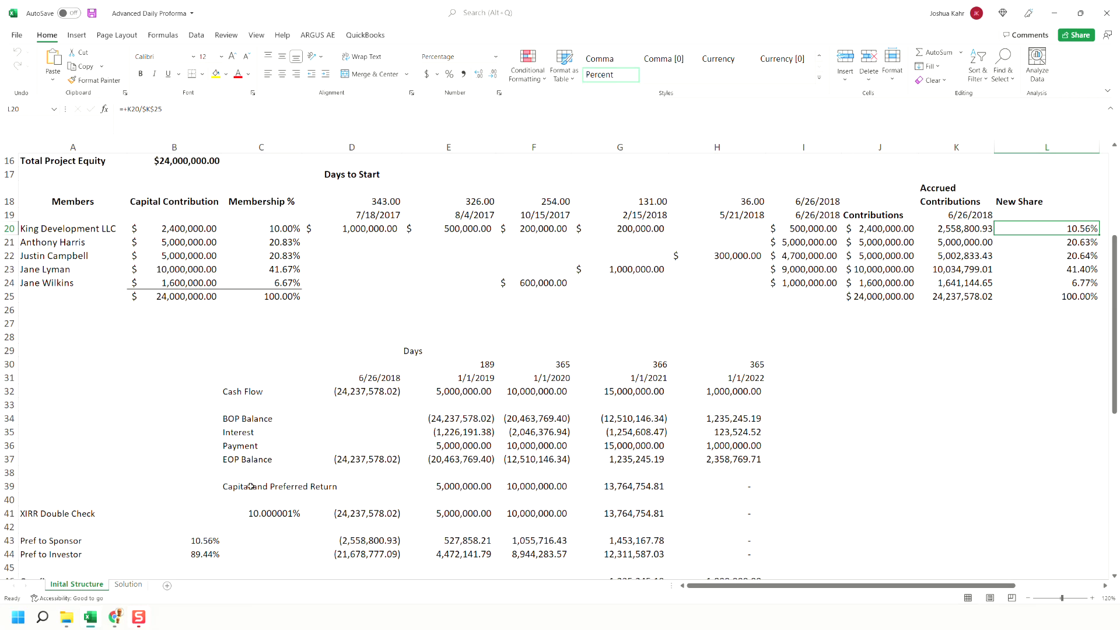
drag(264, 487, 579, 489)
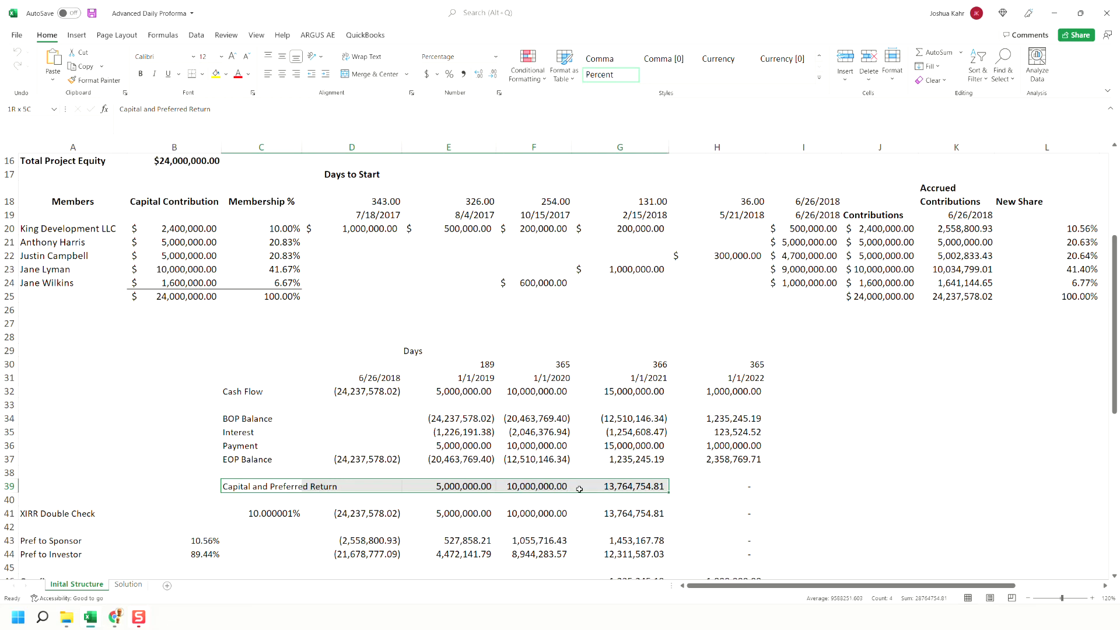
drag(189, 542, 193, 553)
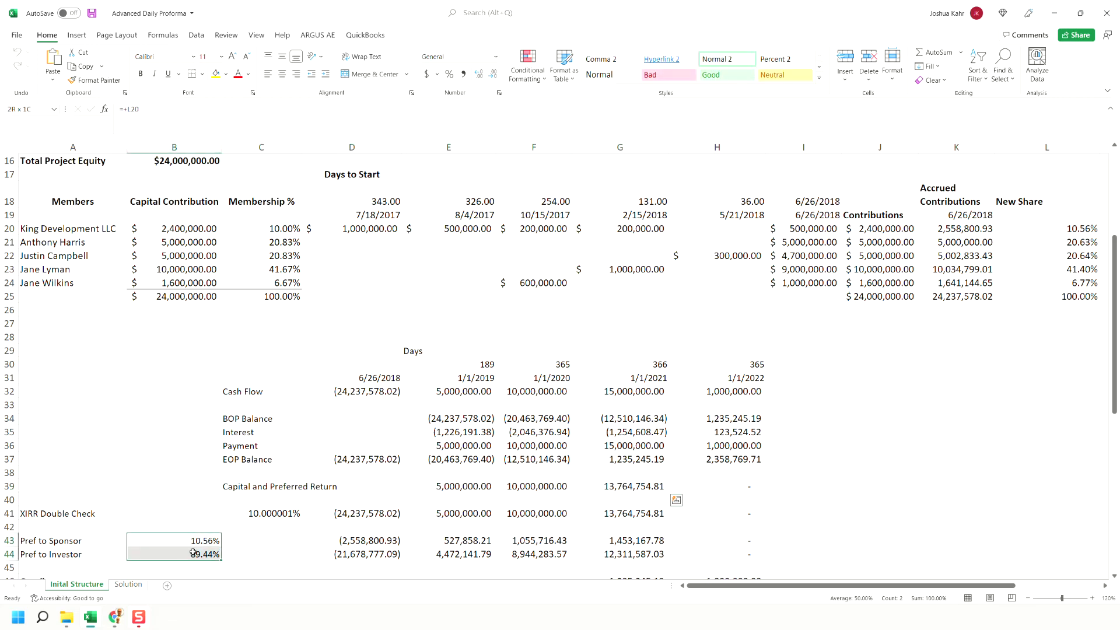
scroll(155, 318, up, 4)
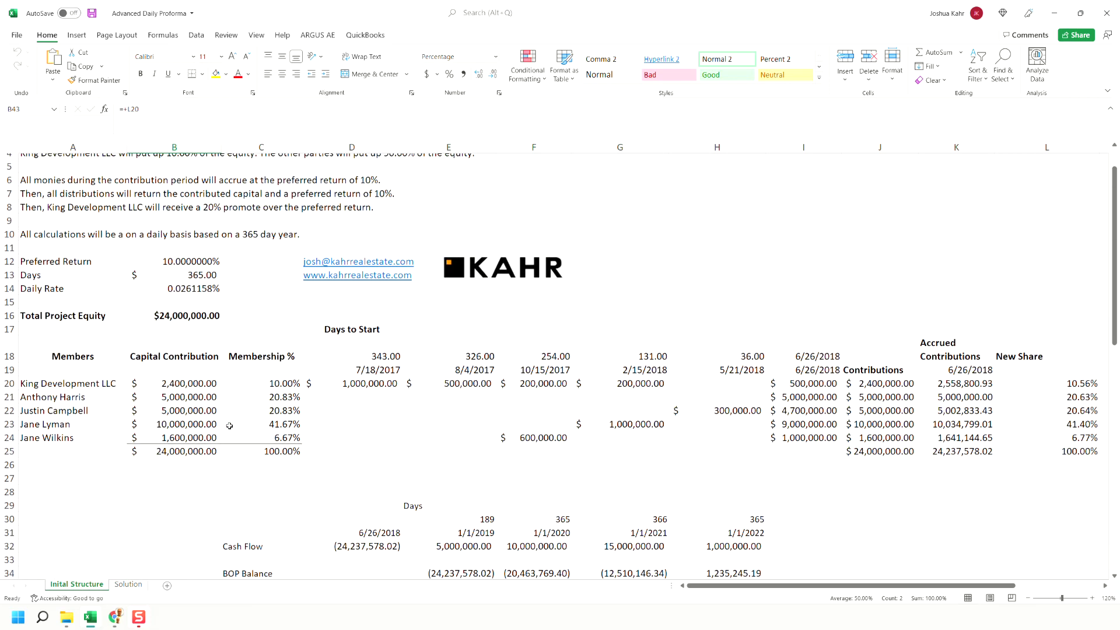
drag(429, 204, 25, 201)
click(62, 216)
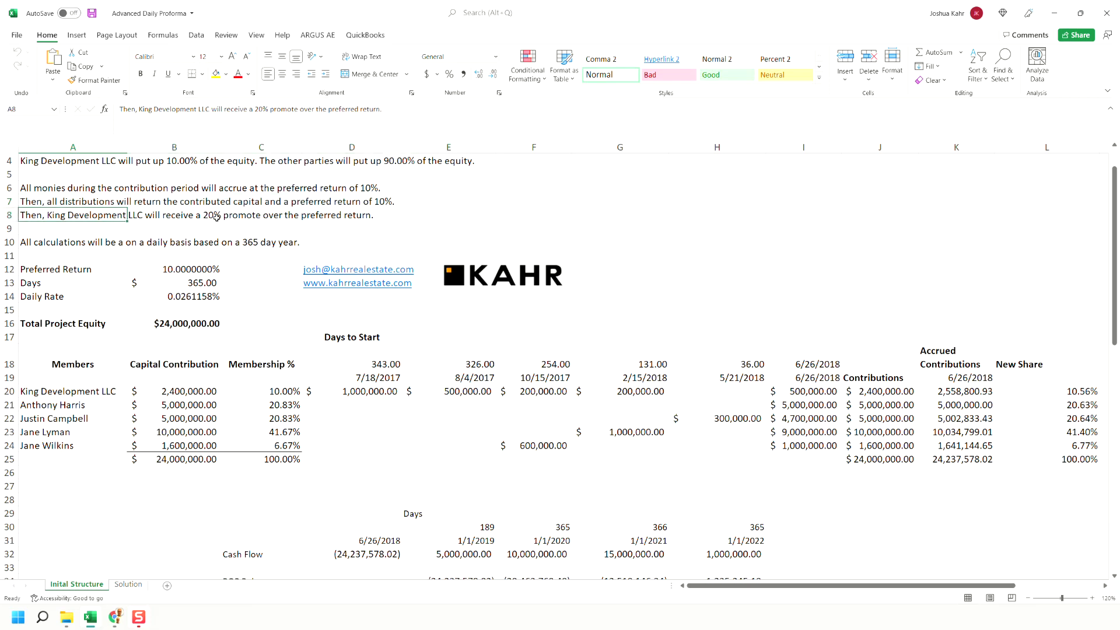
Step: Review the Promote to Sponsor row and the overflow split to all parties
scroll(103, 475, down, 8)
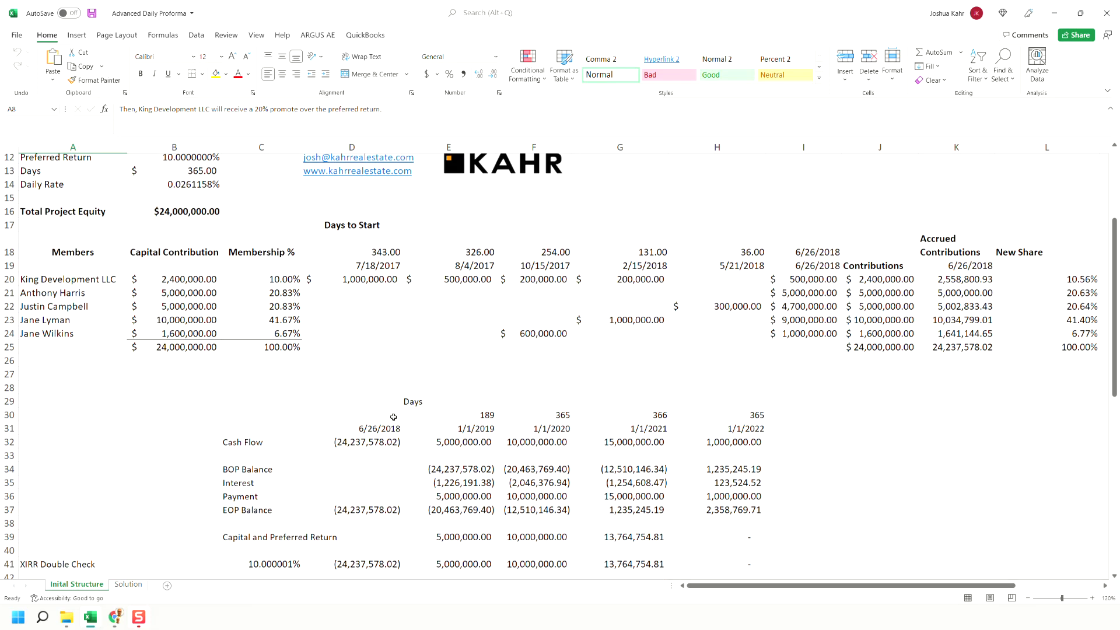
drag(37, 445, 719, 445)
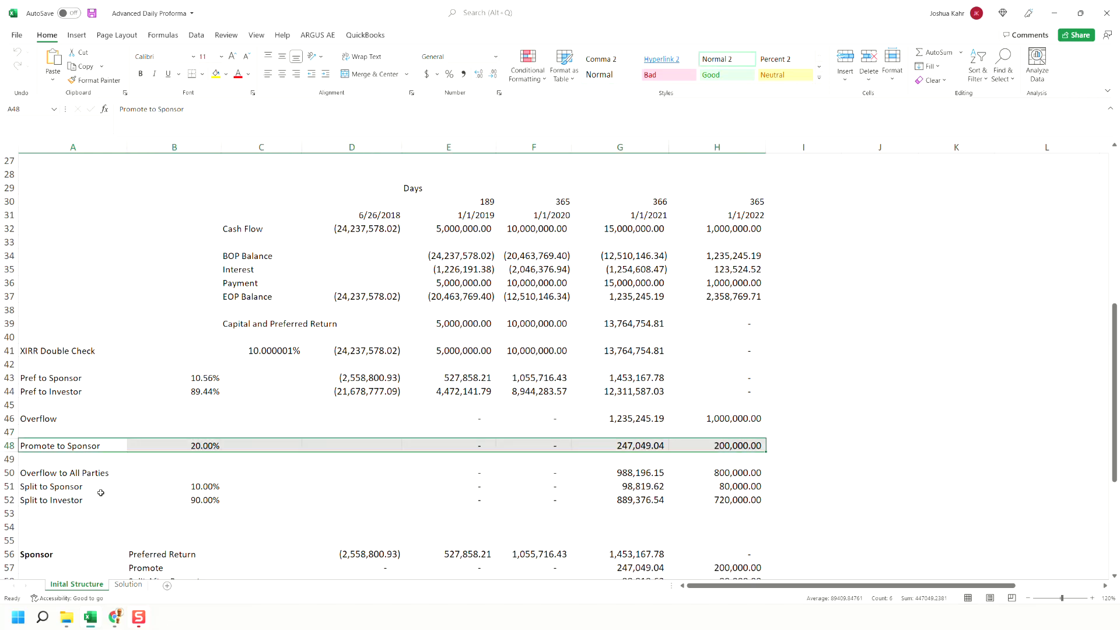
drag(36, 473, 752, 500)
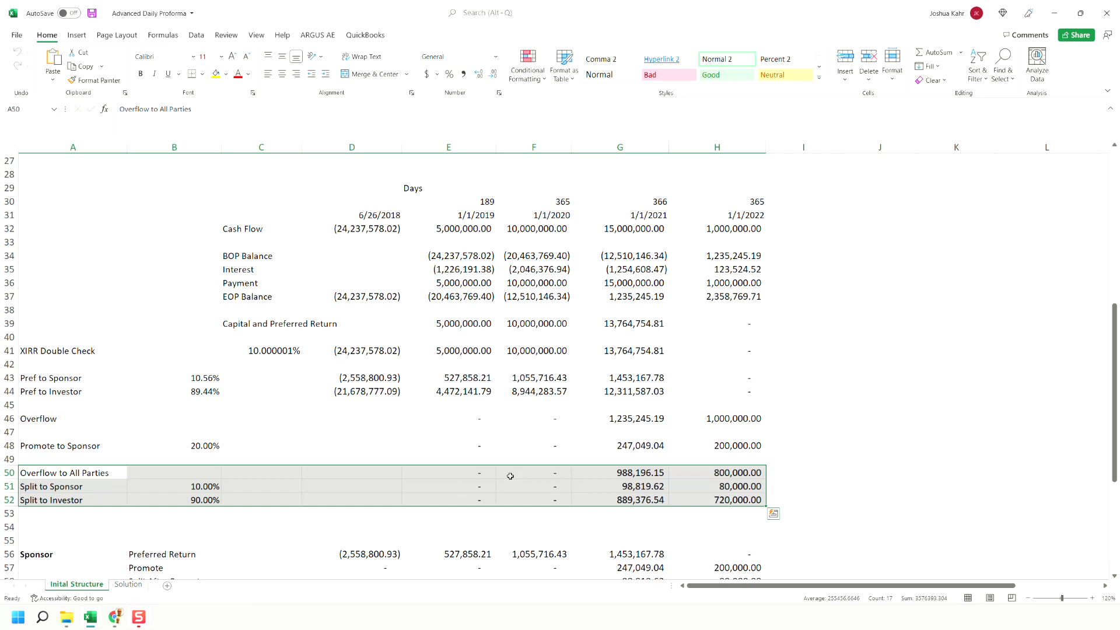
scroll(537, 474, down, 3)
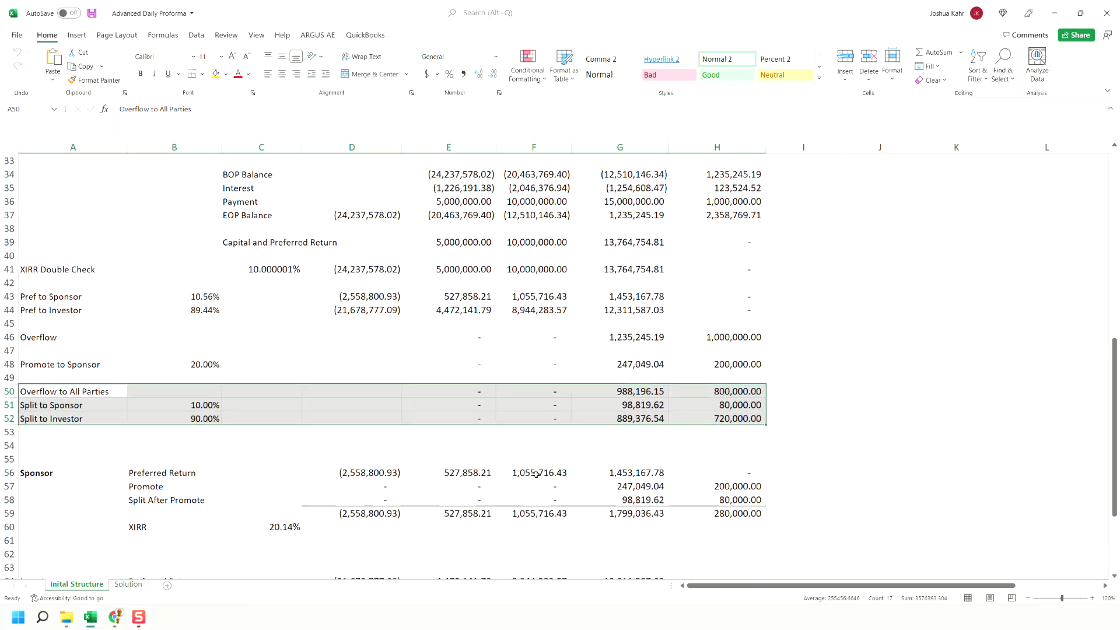
scroll(536, 474, up, 7)
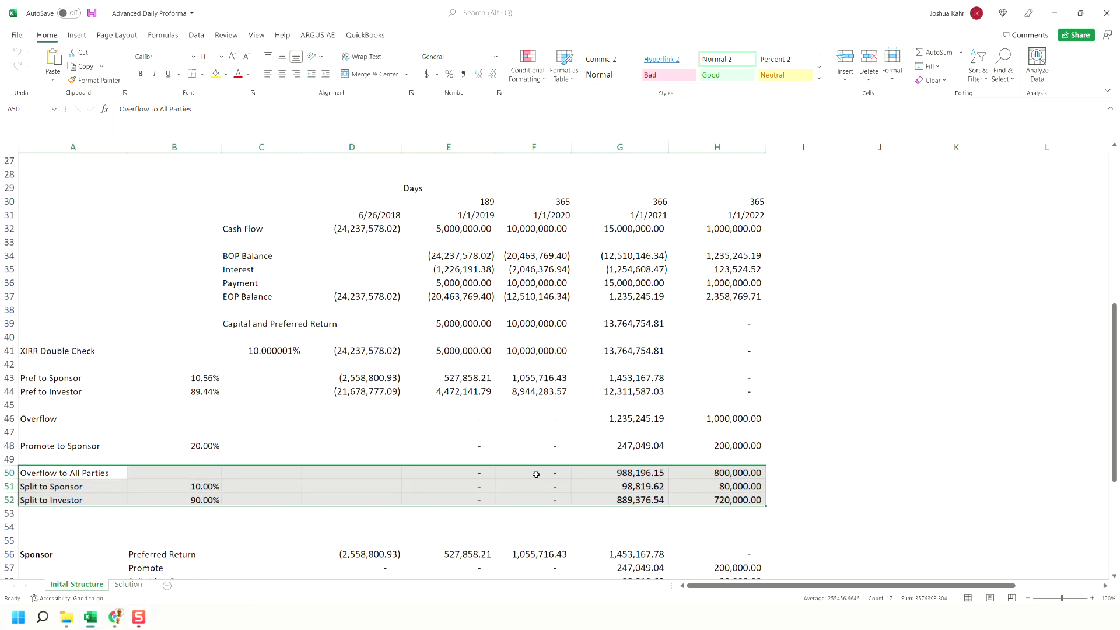
scroll(536, 474, up, 2)
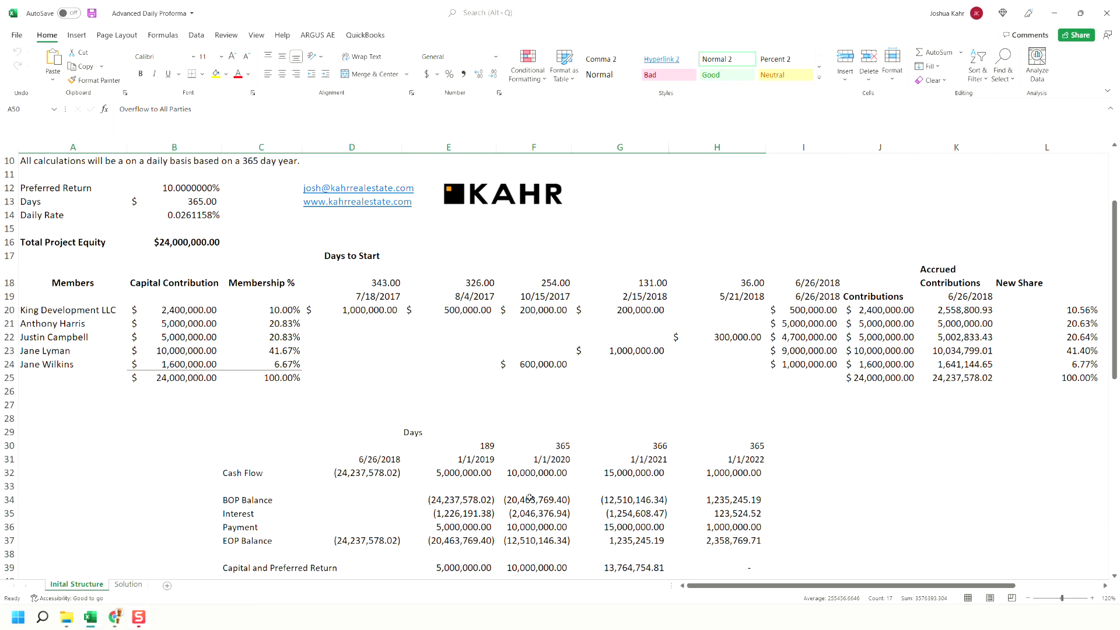
Step: Inspect the first member's accrued contribution formula, leaving it unchanged
click(958, 312)
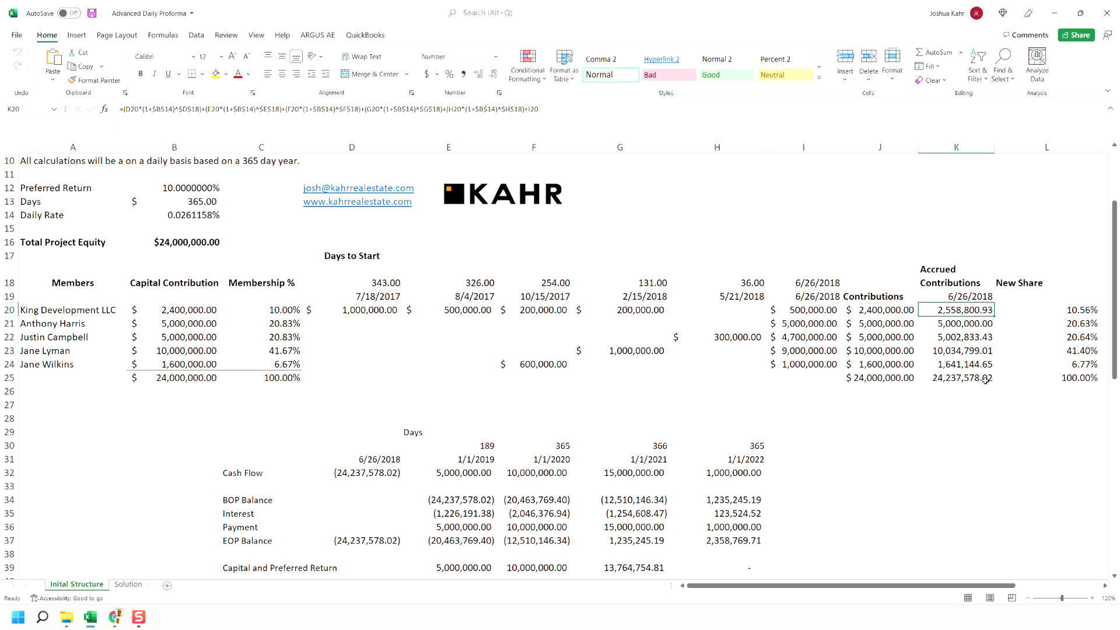
key(F2)
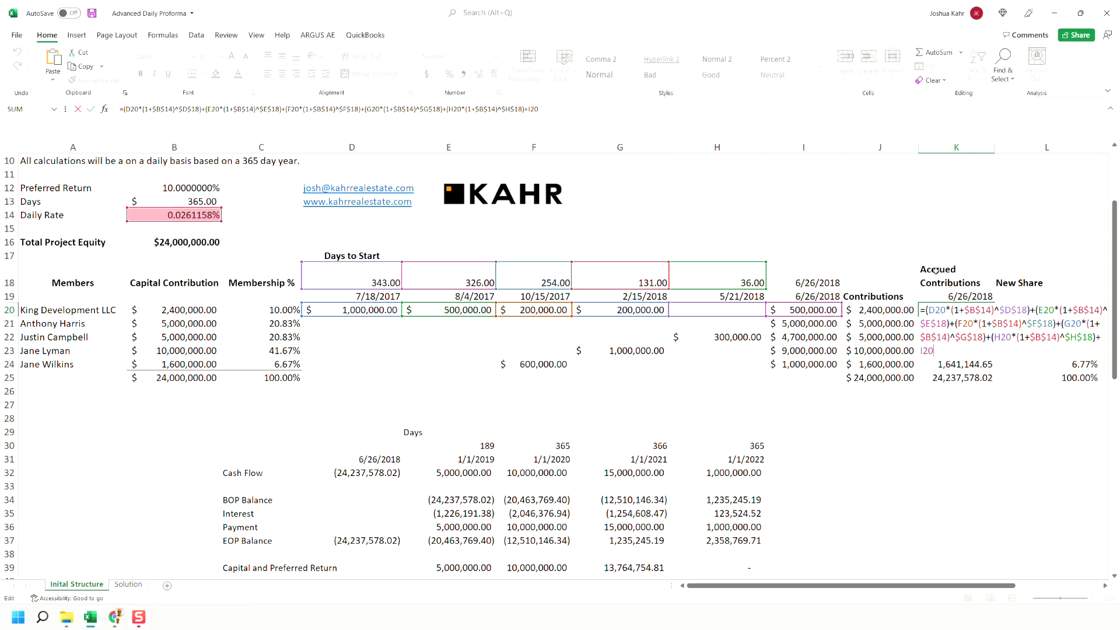
key(ctrl+Return)
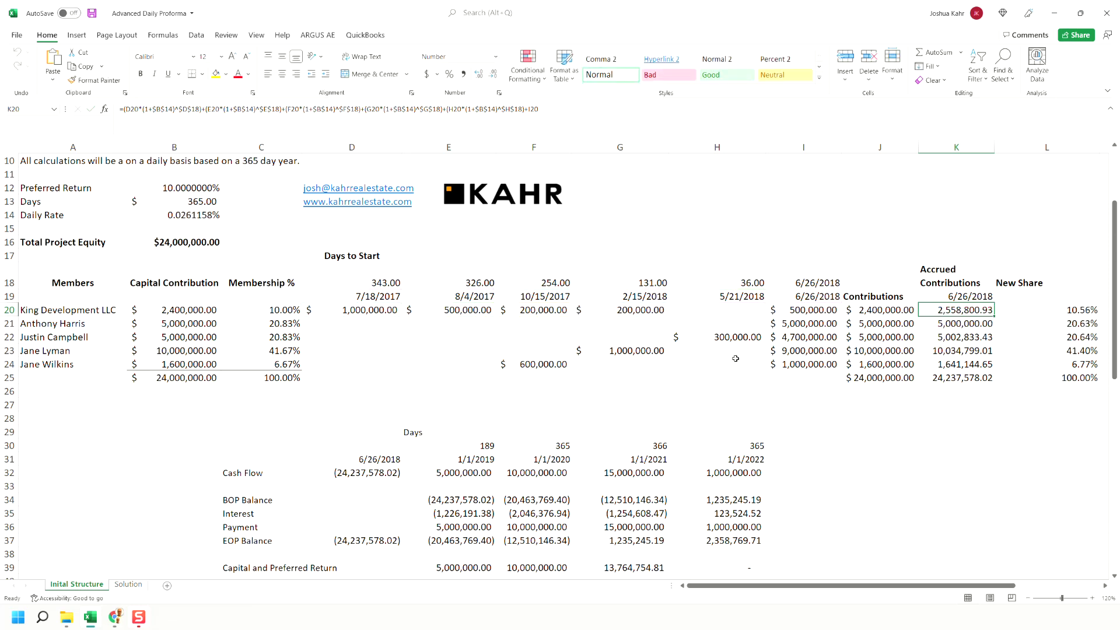
click(451, 255)
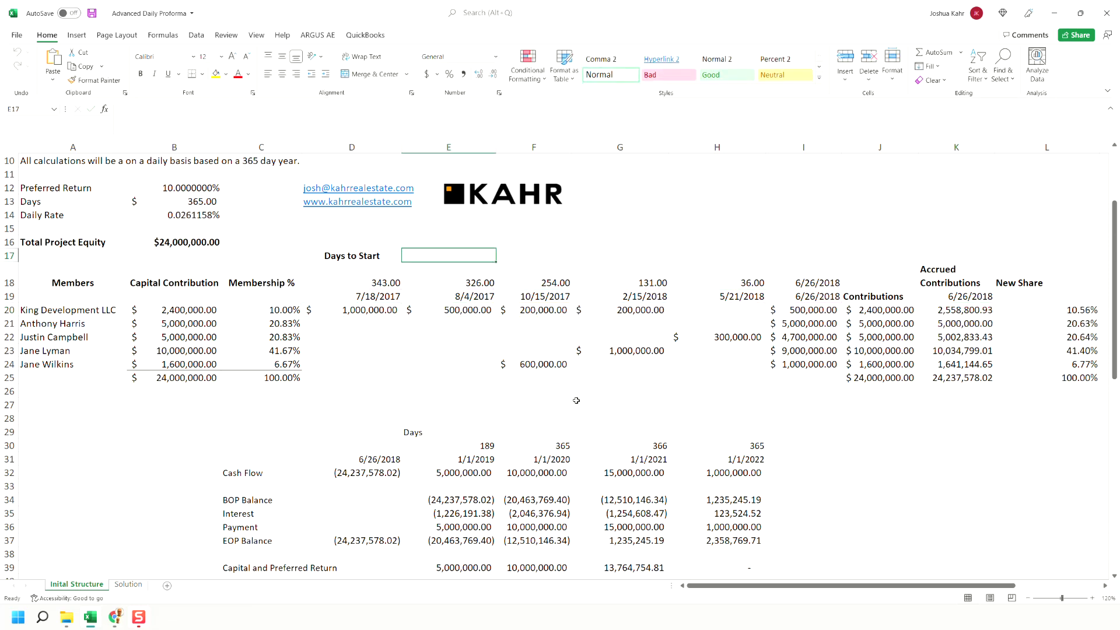
Step: Scroll up to row 1 and zoom the sheet from 120% to 130%
scroll(577, 401, up, 3)
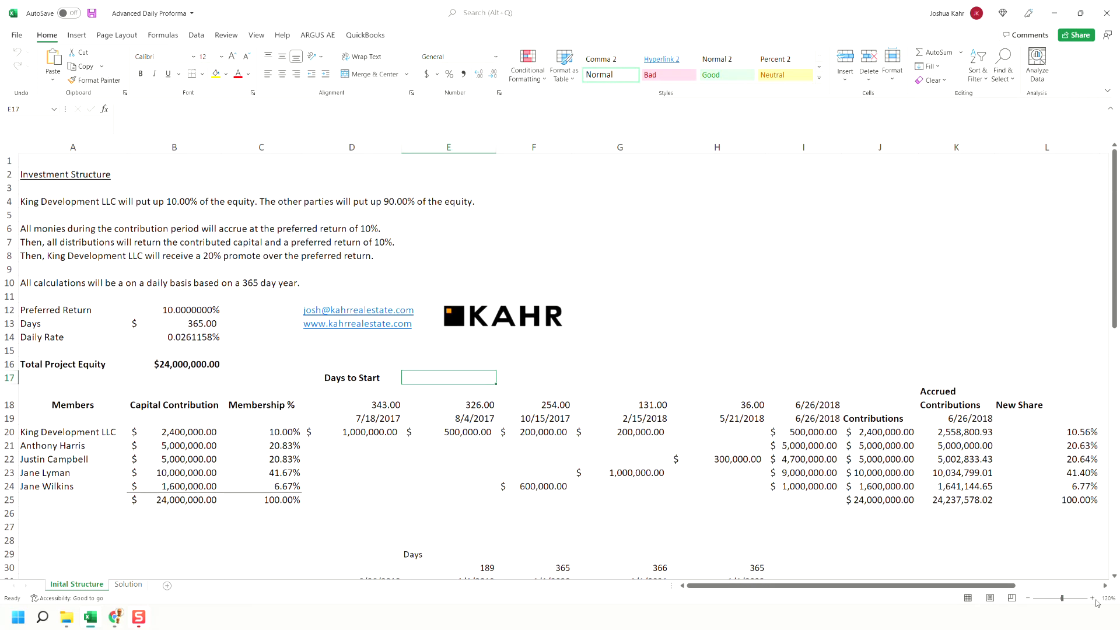
click(1093, 598)
click(376, 296)
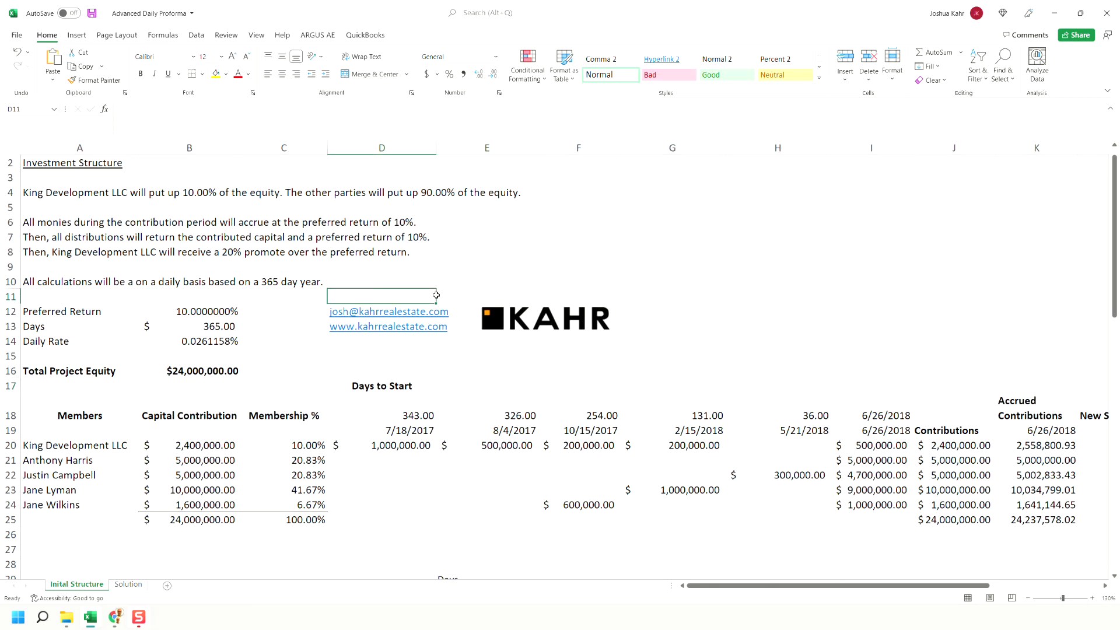